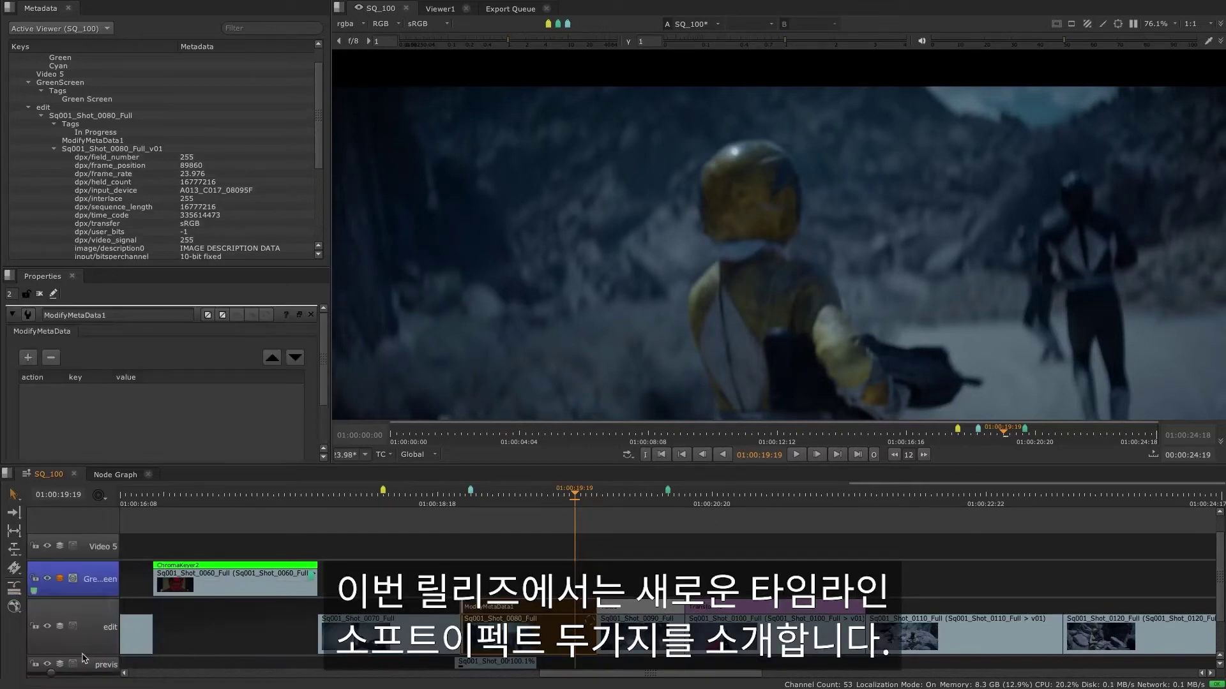
Step: Add a ModifyMetaData1 row setting hiero/sequence to SEQ100
left_click(28, 358)
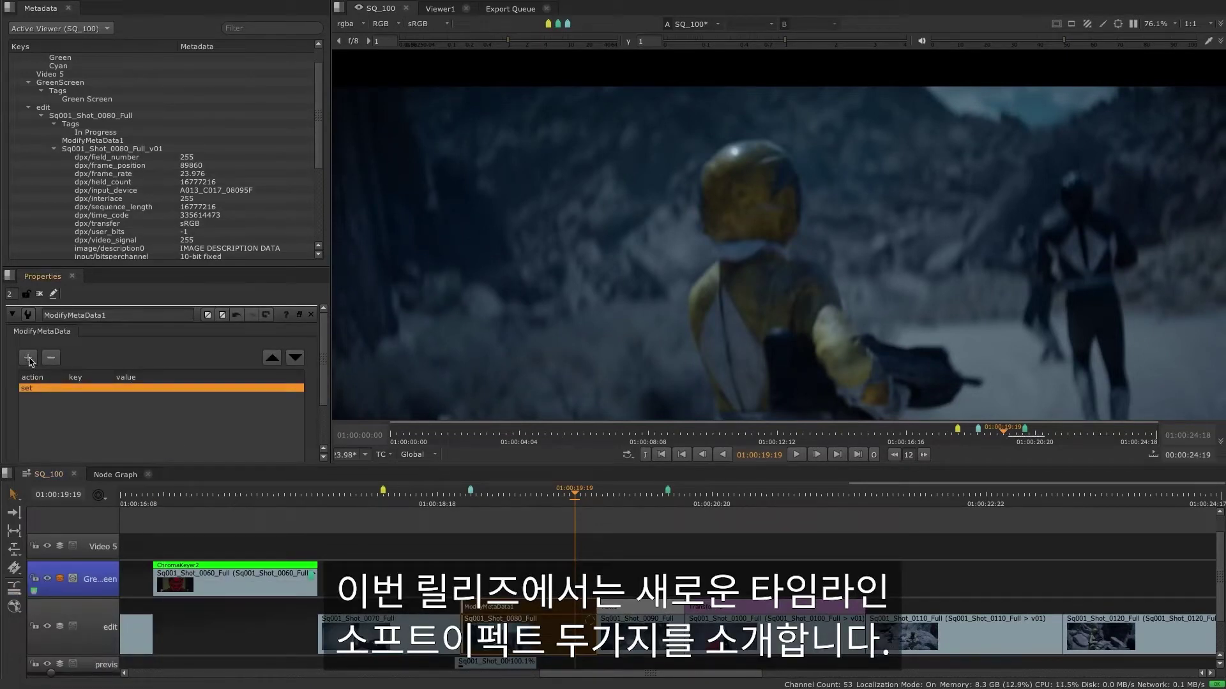
double_click(81, 389)
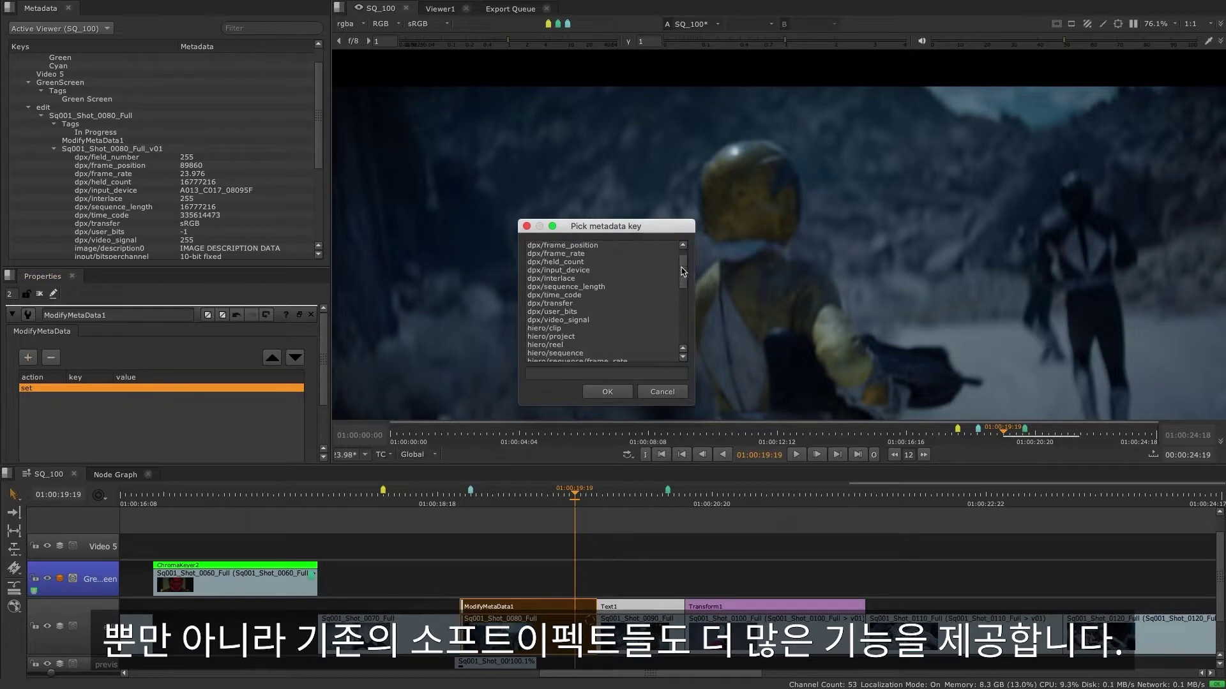
left_click_drag(683, 269, 681, 289)
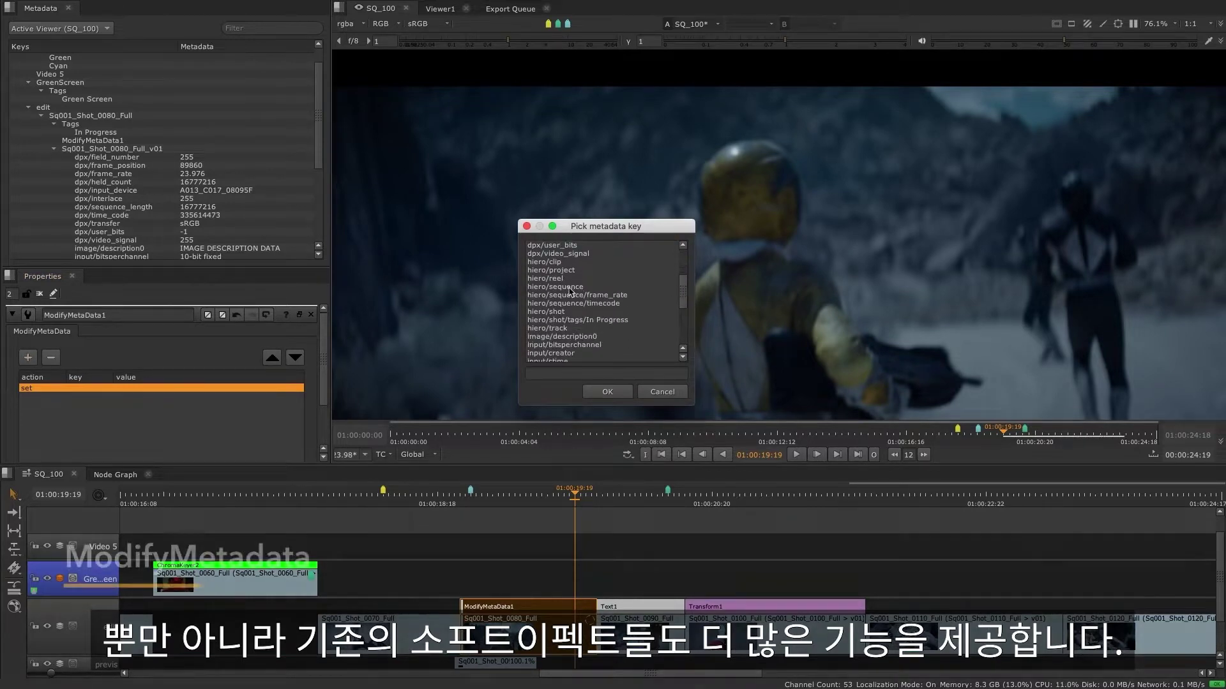
left_click(555, 295)
left_click(608, 392)
double_click(170, 388)
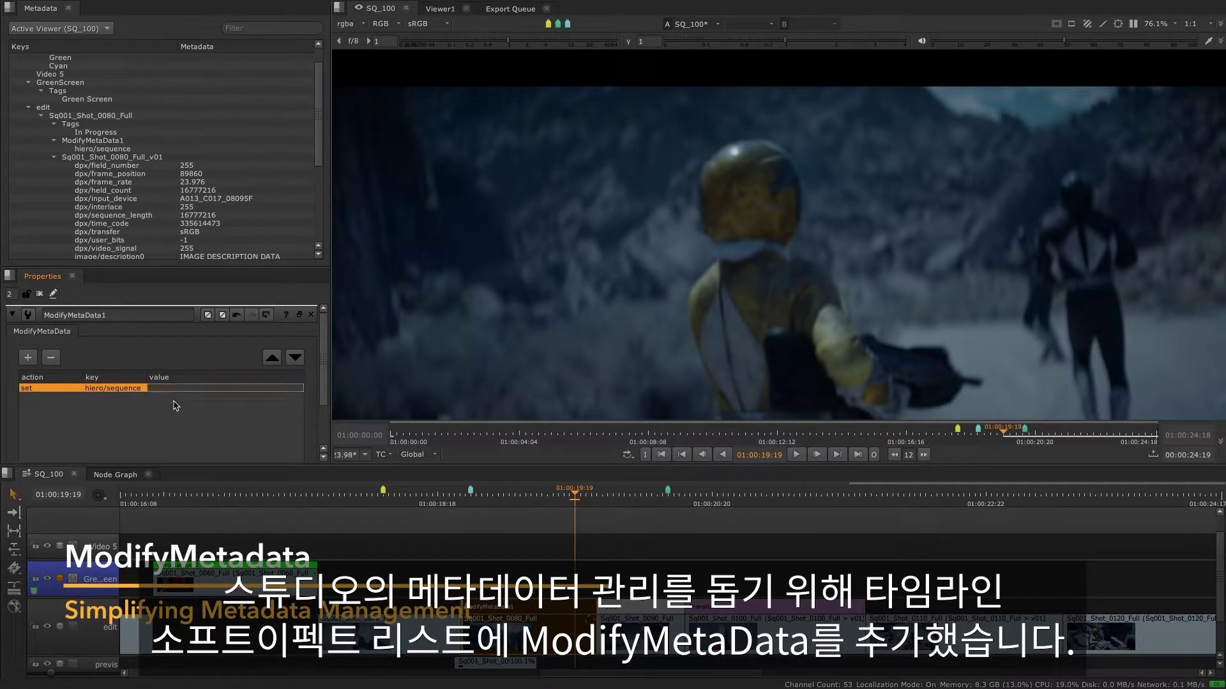
type("SEQ100")
left_click(184, 410)
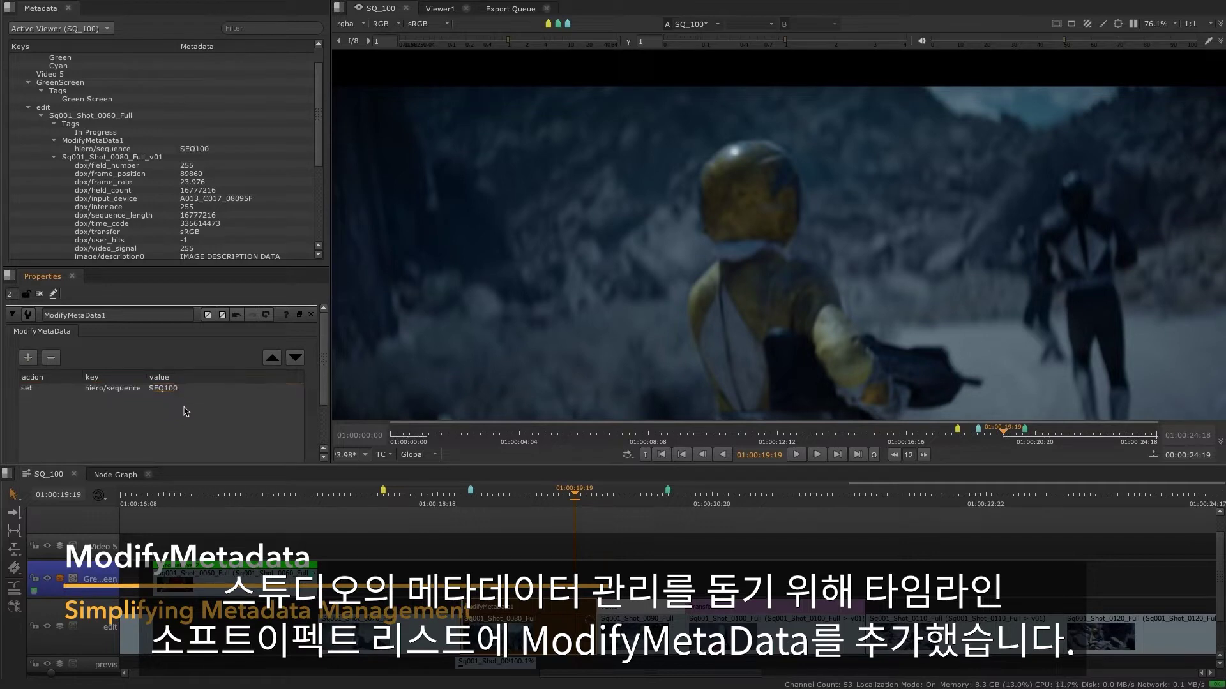
Step: Add a second row setting CameraAperture to 5 and check both keys in the metadata list
left_click(29, 358)
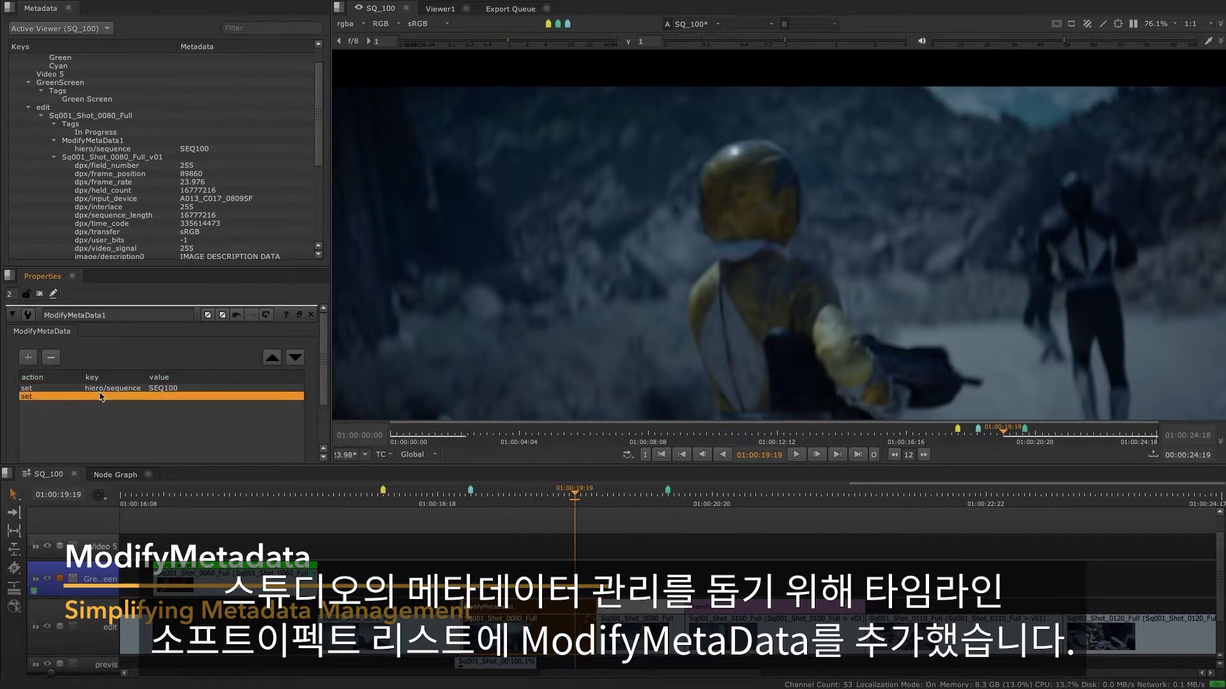
double_click(100, 397)
left_click(593, 374)
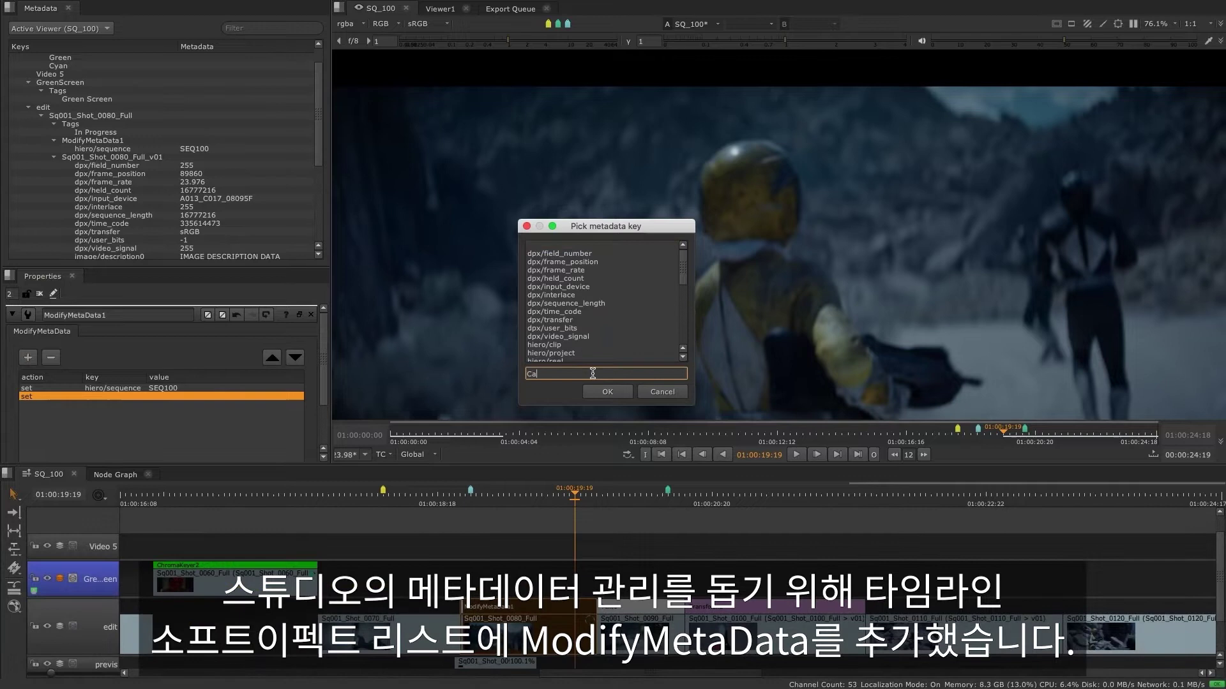
type("CameraAperture")
key("Return")
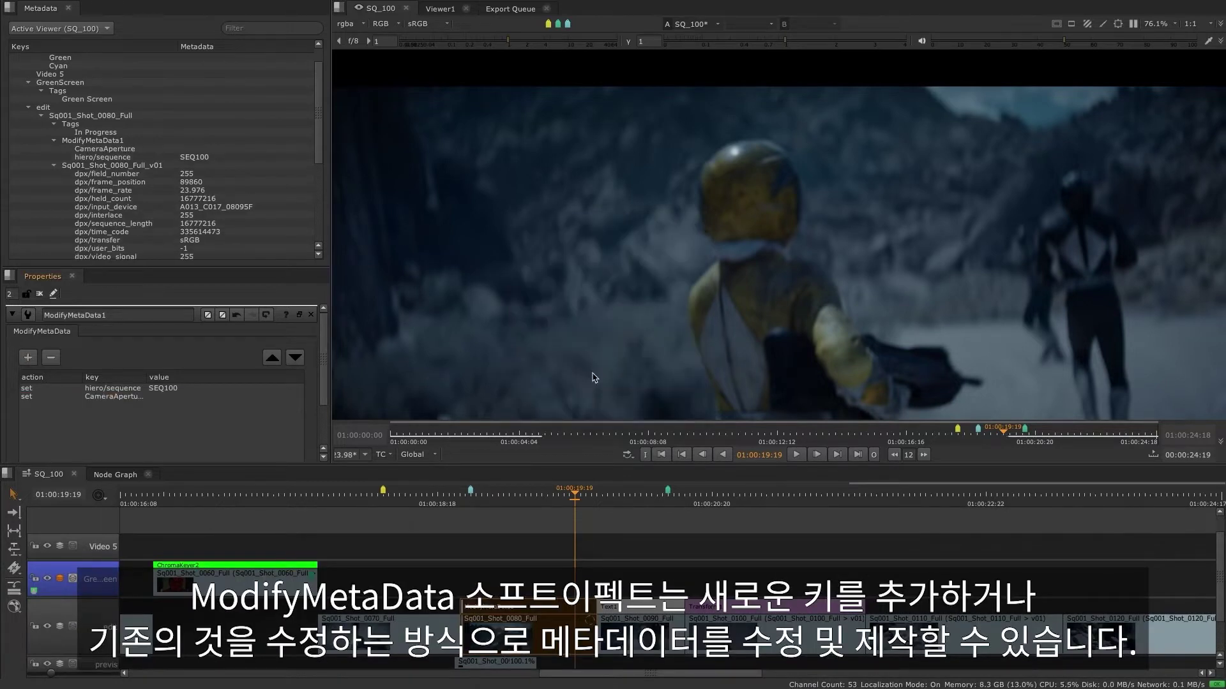
double_click(154, 396)
type("5")
key("Return")
left_click(155, 141)
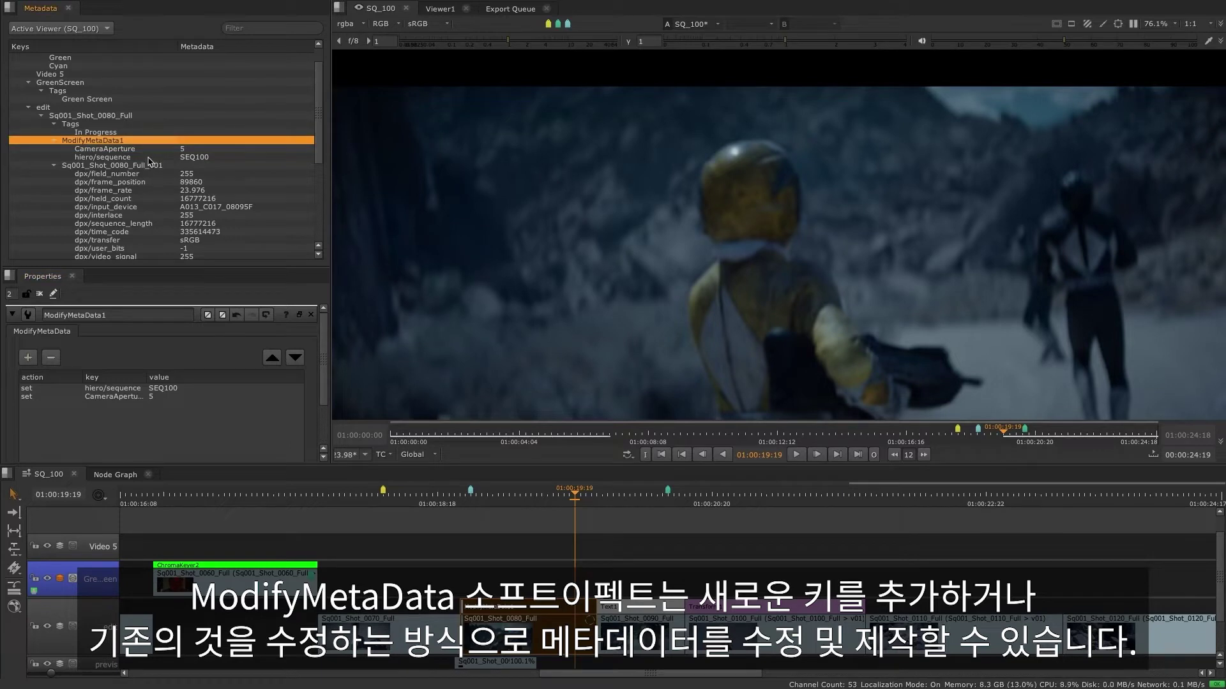
left_click(148, 157, "shift")
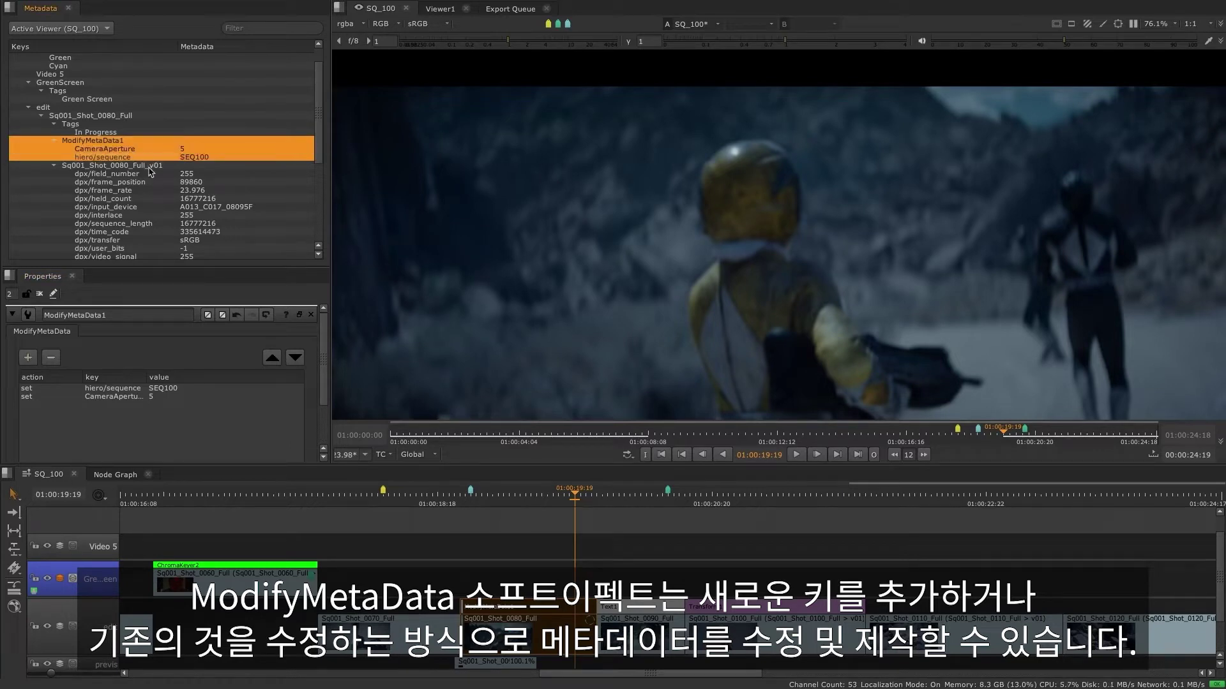
Step: Add a ModifyMetaData effect on a new Video 5 track with a hiero/reel key row
left_click(14, 588)
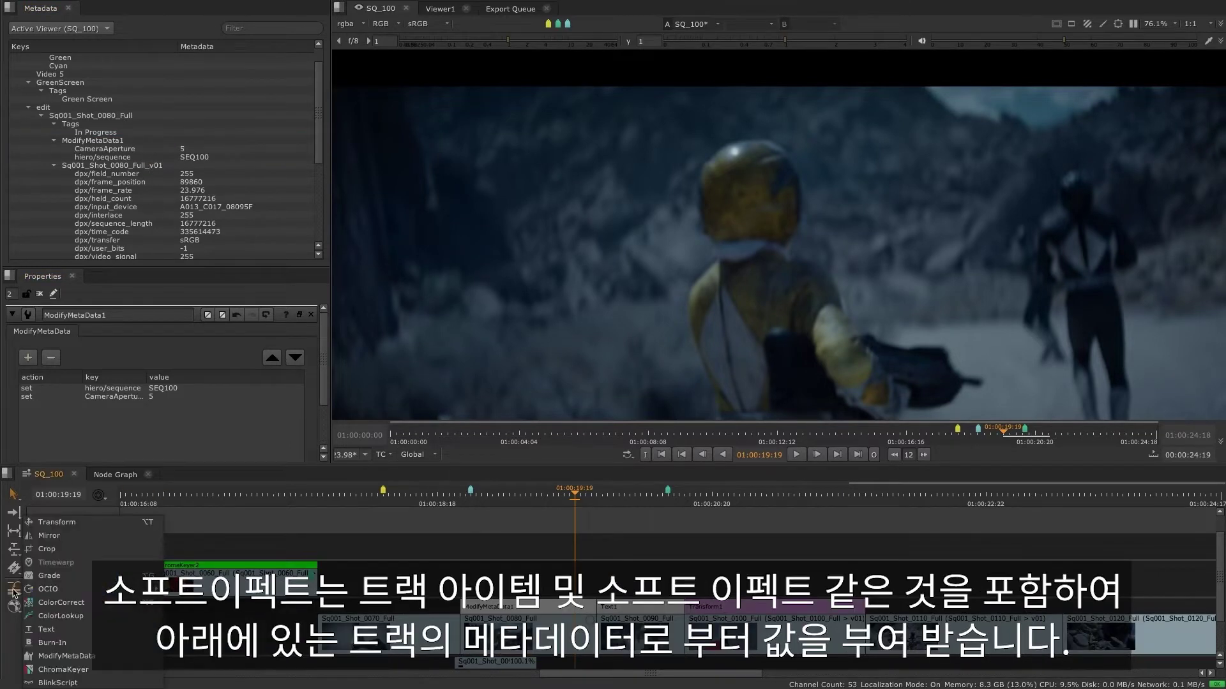
left_click(66, 657)
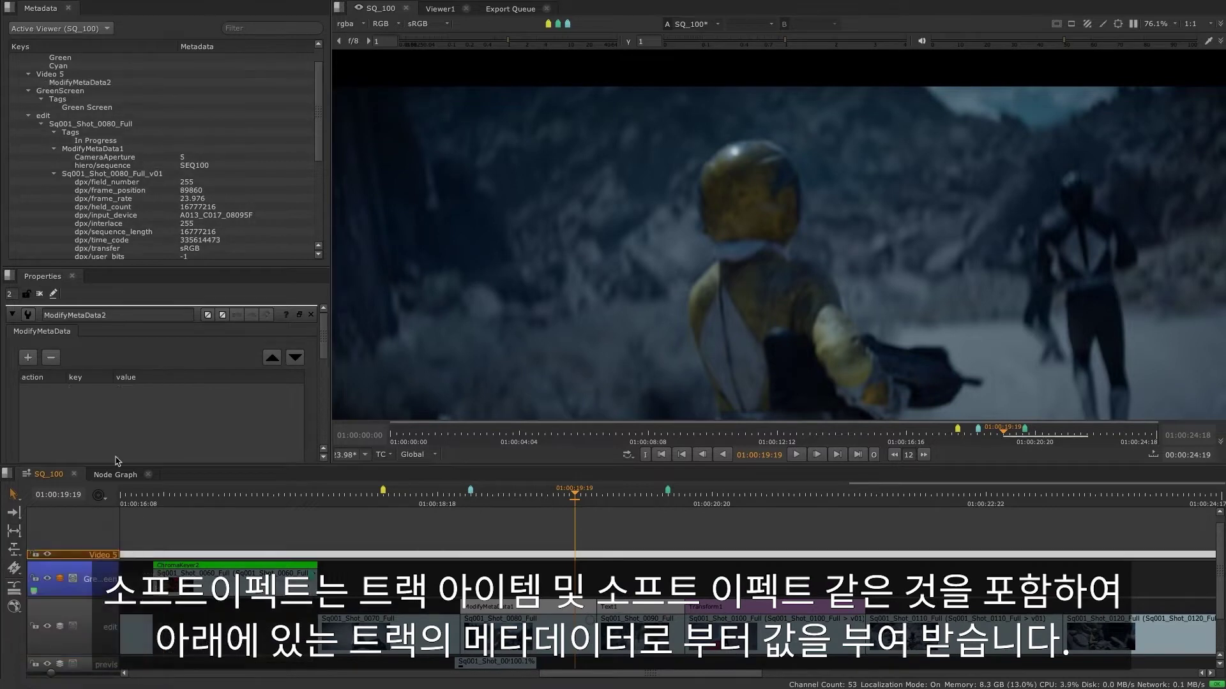
left_click(28, 358)
double_click(79, 389)
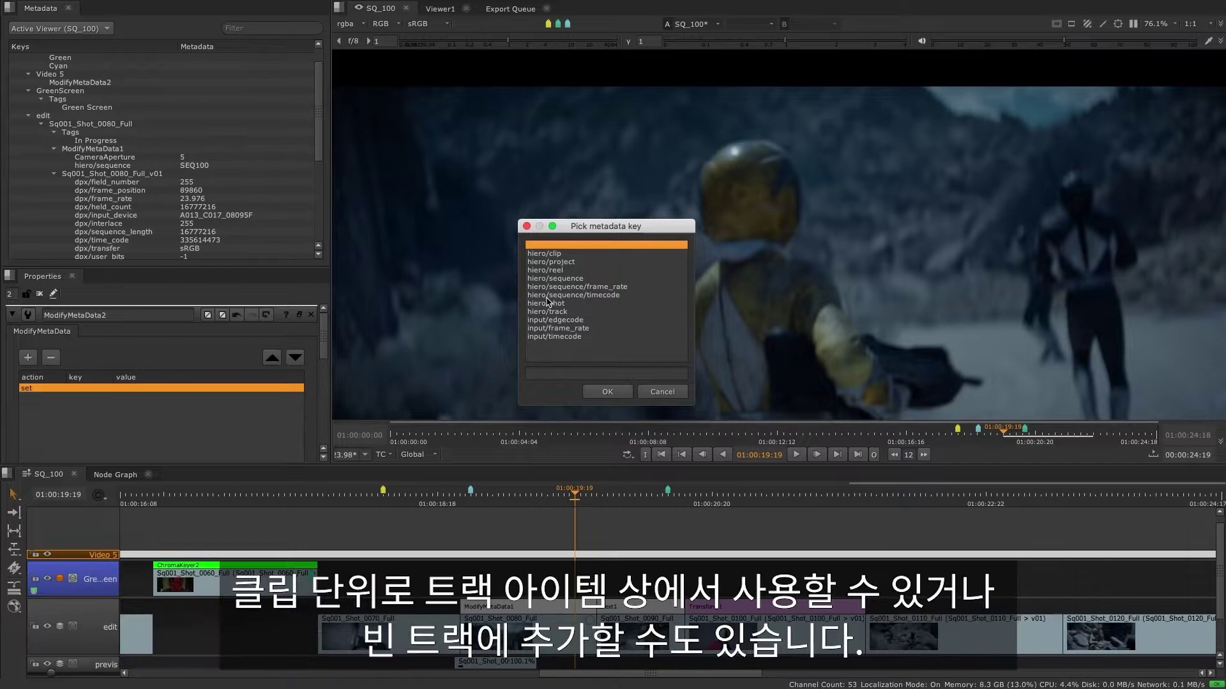
left_click(553, 271)
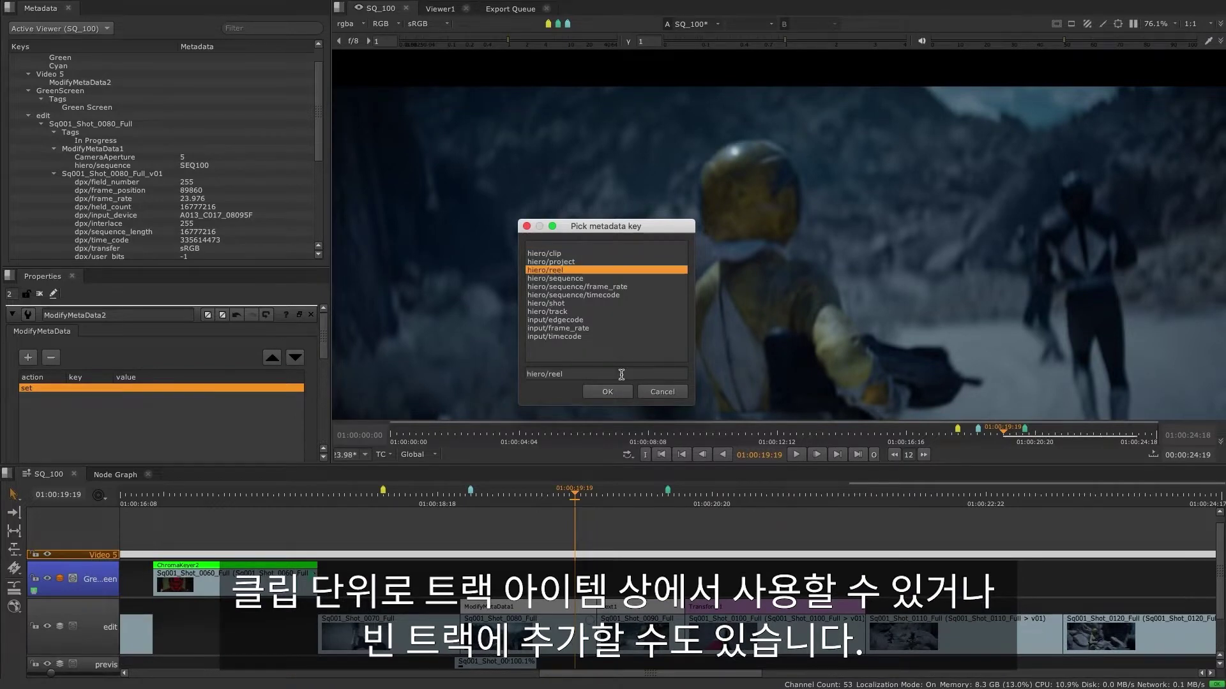
left_click(607, 392)
Step: Set the hiero/reel value to MXMP and find it in the metadata list
double_click(245, 390)
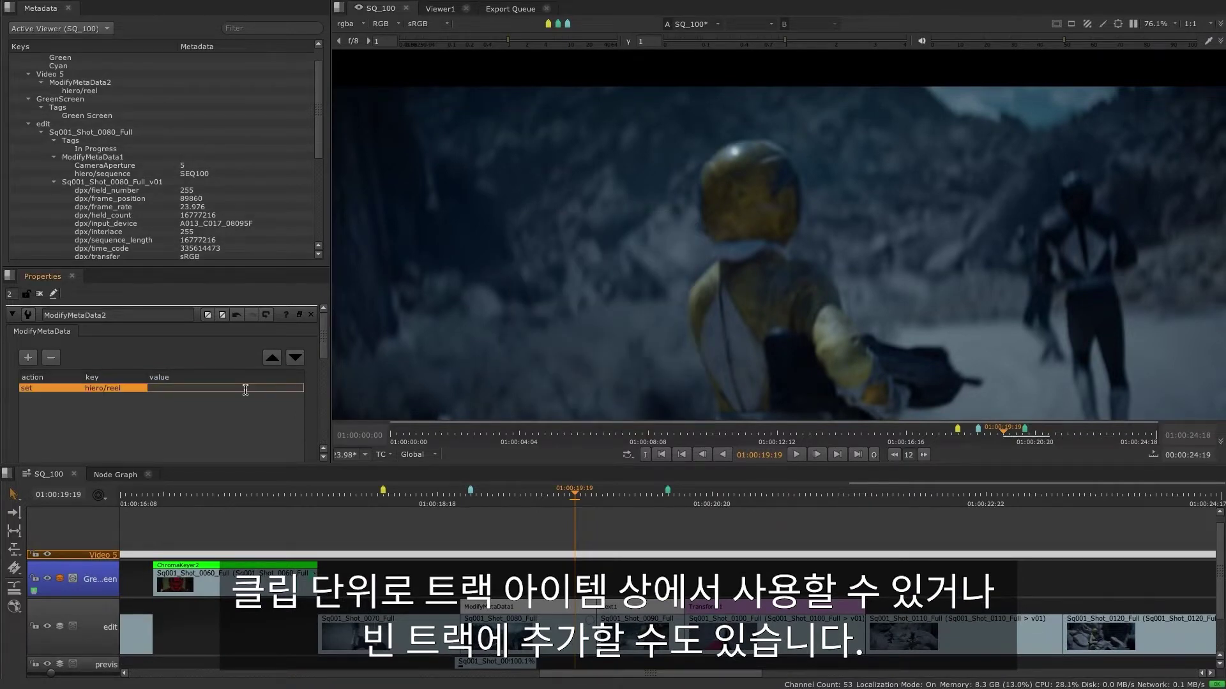
type("MXMP")
key("Return")
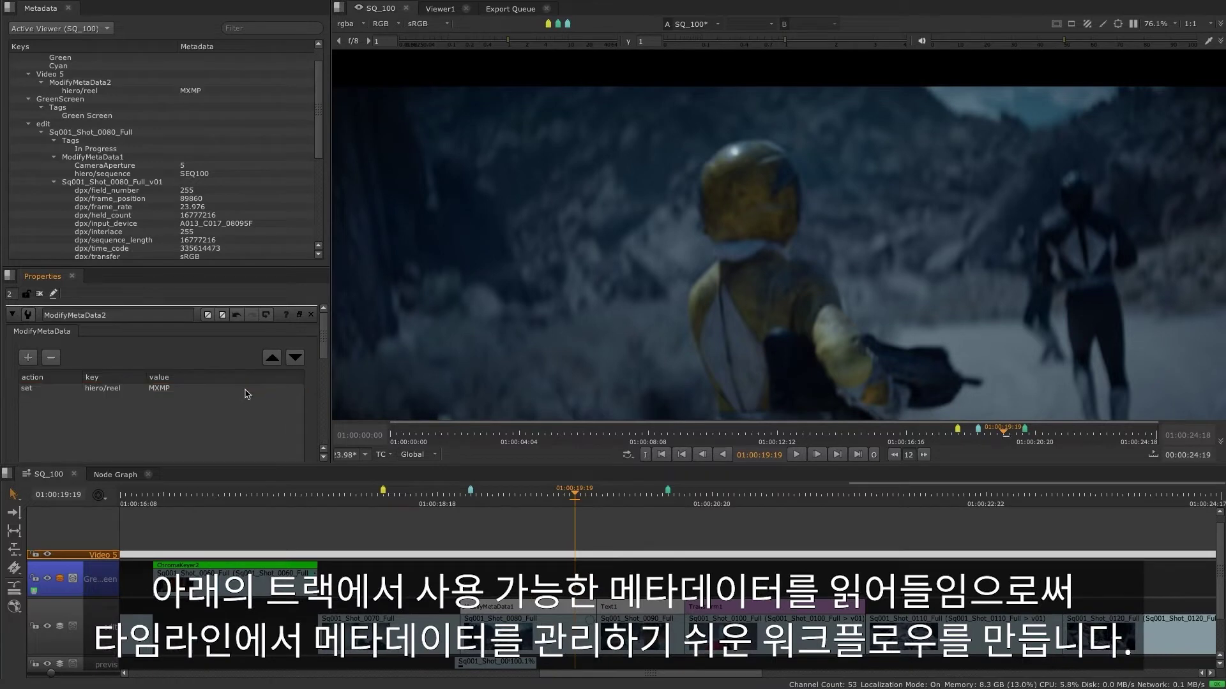
left_click(180, 94)
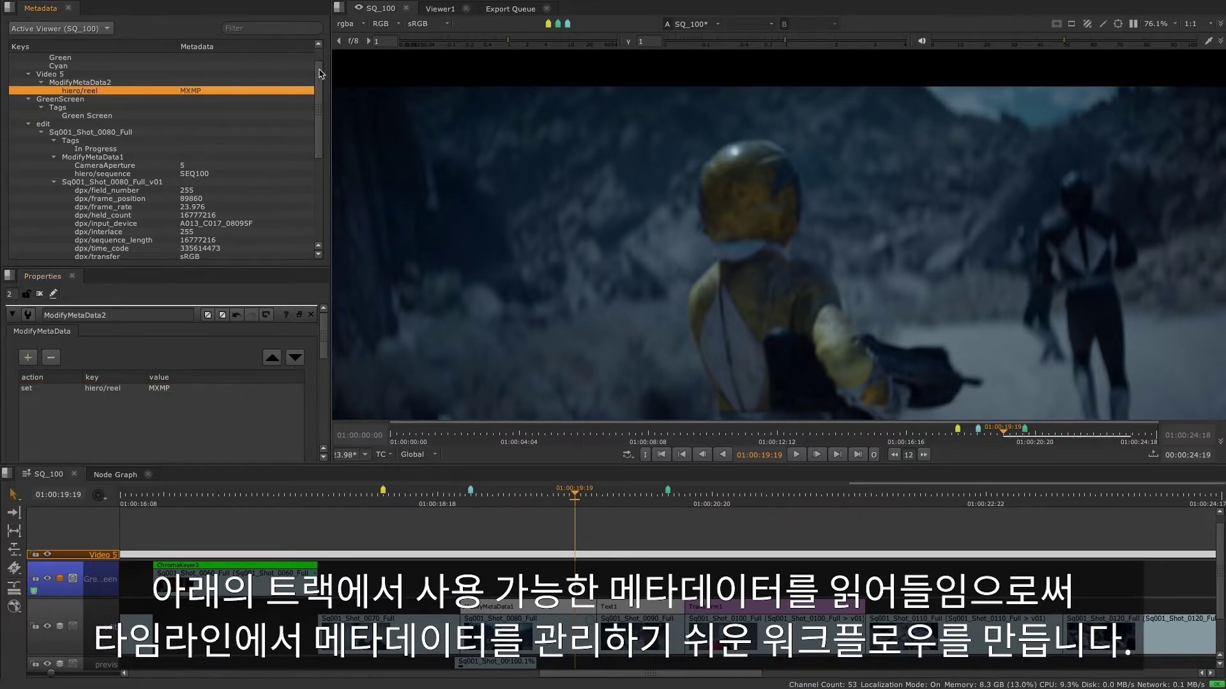
left_click_drag(319, 74, 315, 142)
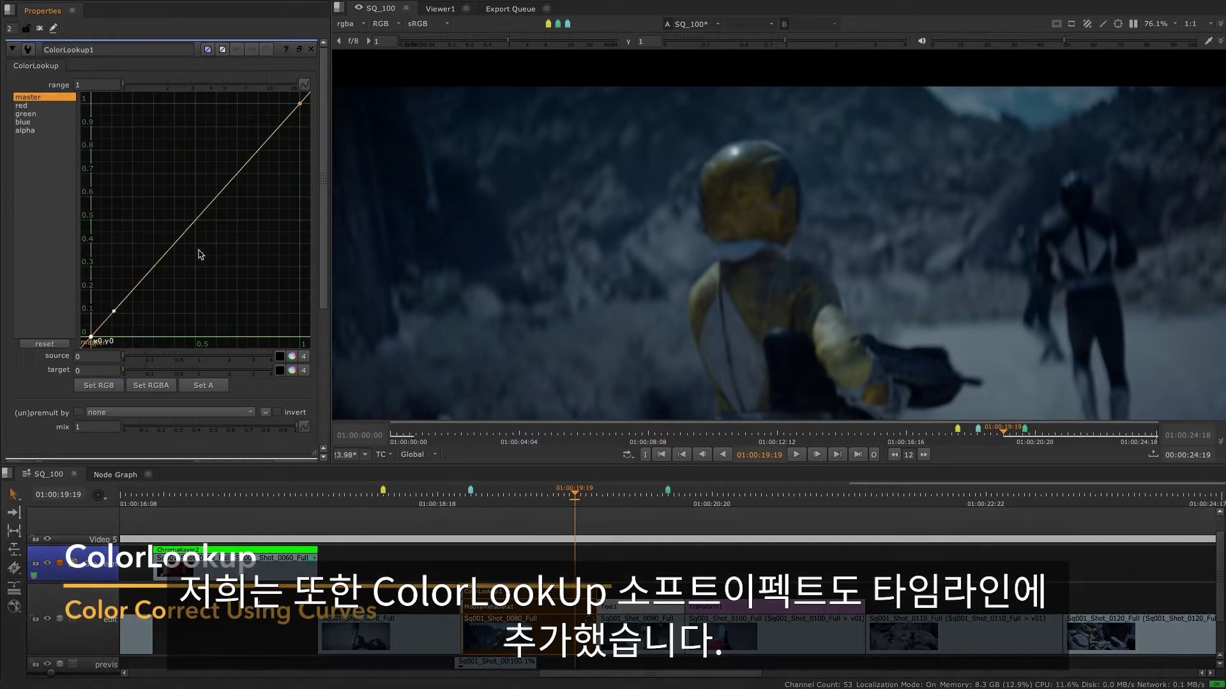
Step: Bow ColorLookup1's master curve upward and reshape the blue curve's low and upper ends
left_click_drag(115, 309, 136, 269)
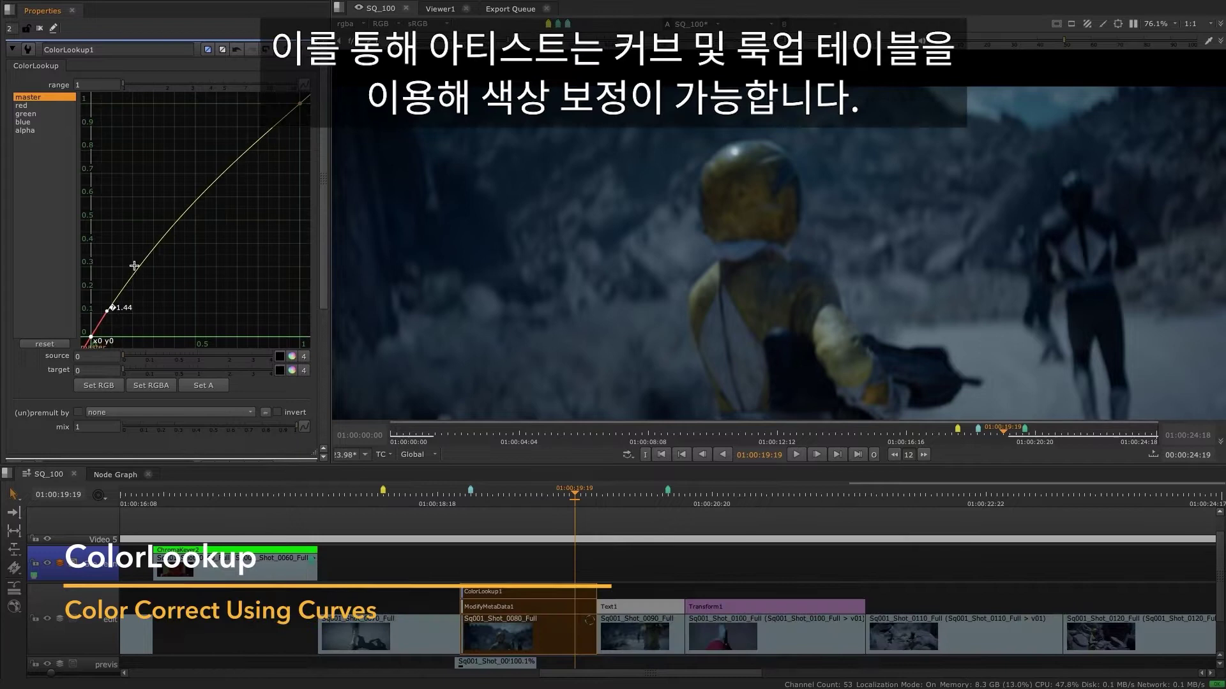
left_click(35, 123)
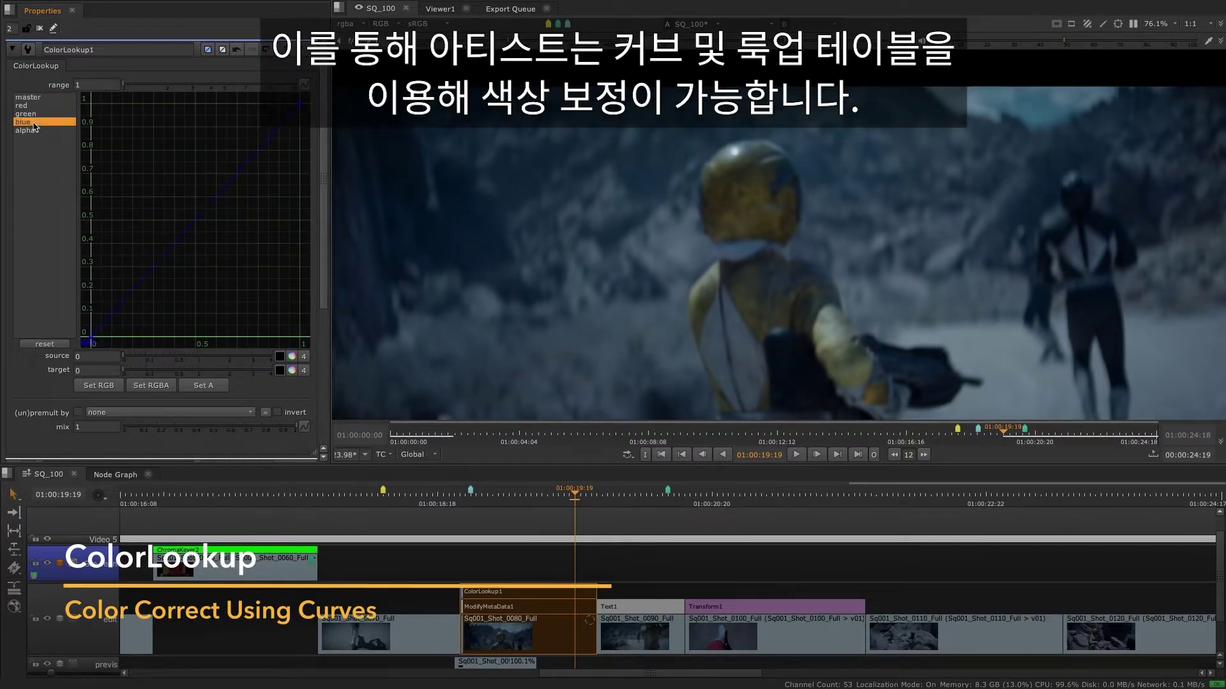
left_click_drag(91, 337, 118, 308)
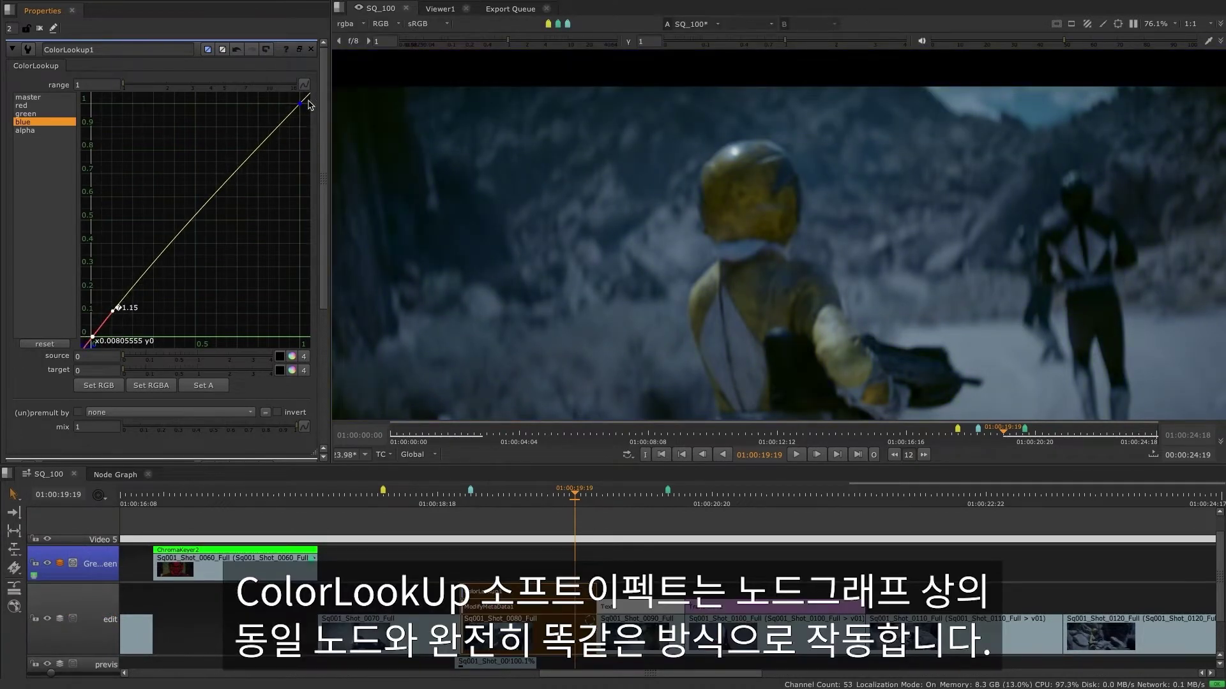
left_click_drag(300, 104, 301, 107)
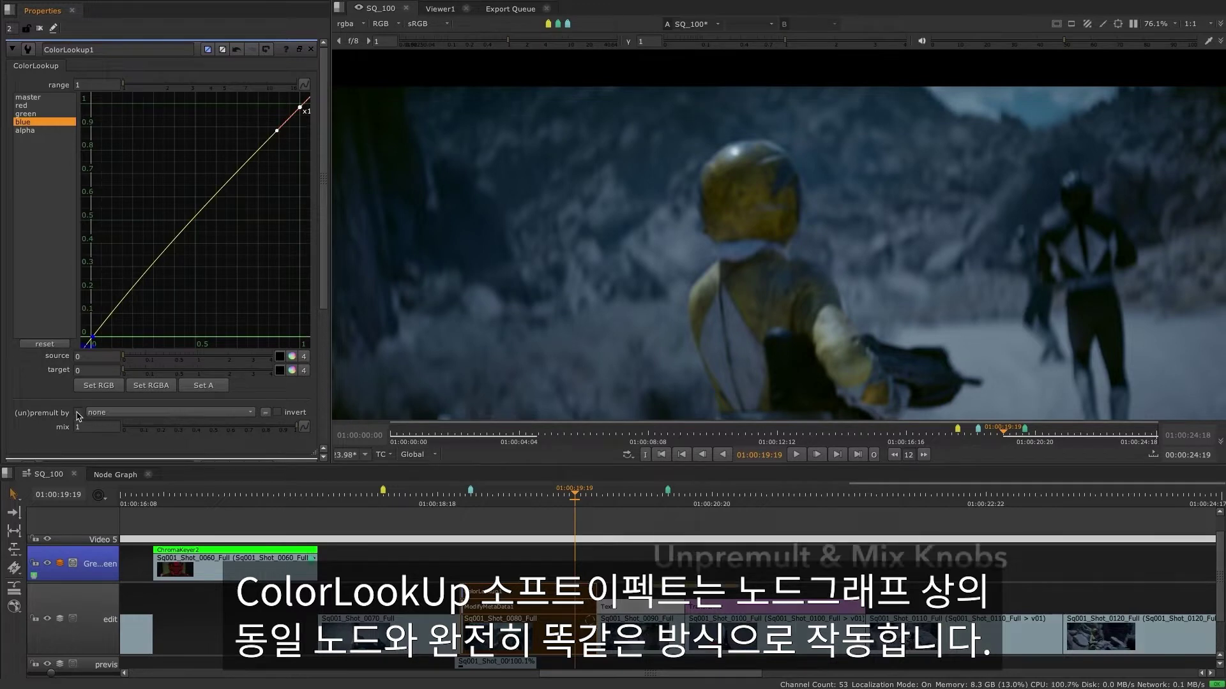
Step: Unpremultiply ColorLookup1 by alpha and add a Grade effect above it
left_click(169, 413)
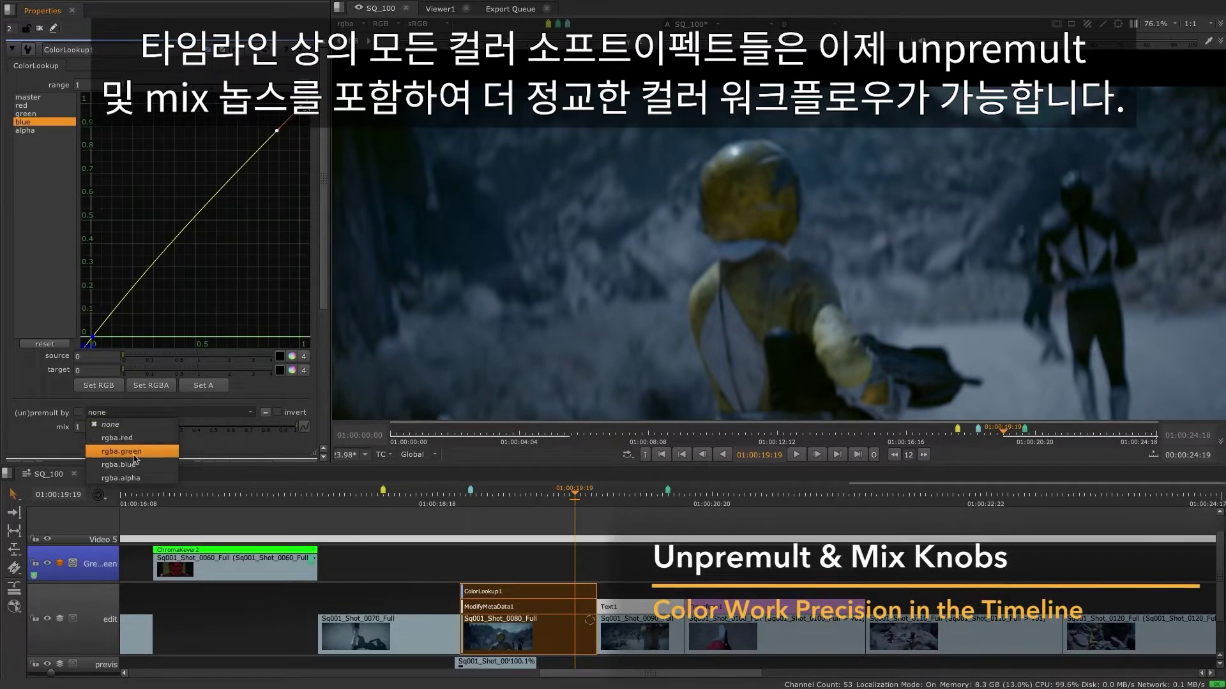
left_click(121, 478)
left_click(15, 591)
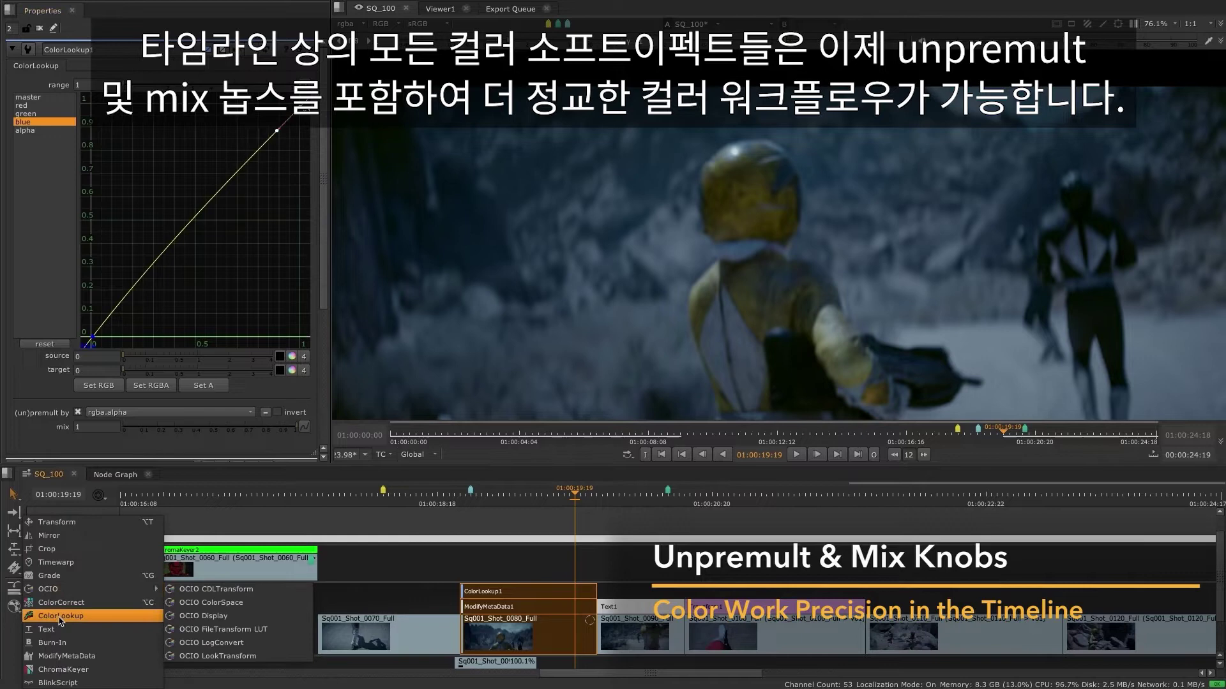
left_click(52, 577)
Step: Set Grade1 to unpremultiply by alpha and raise its gain to about 1.2
left_click(485, 576)
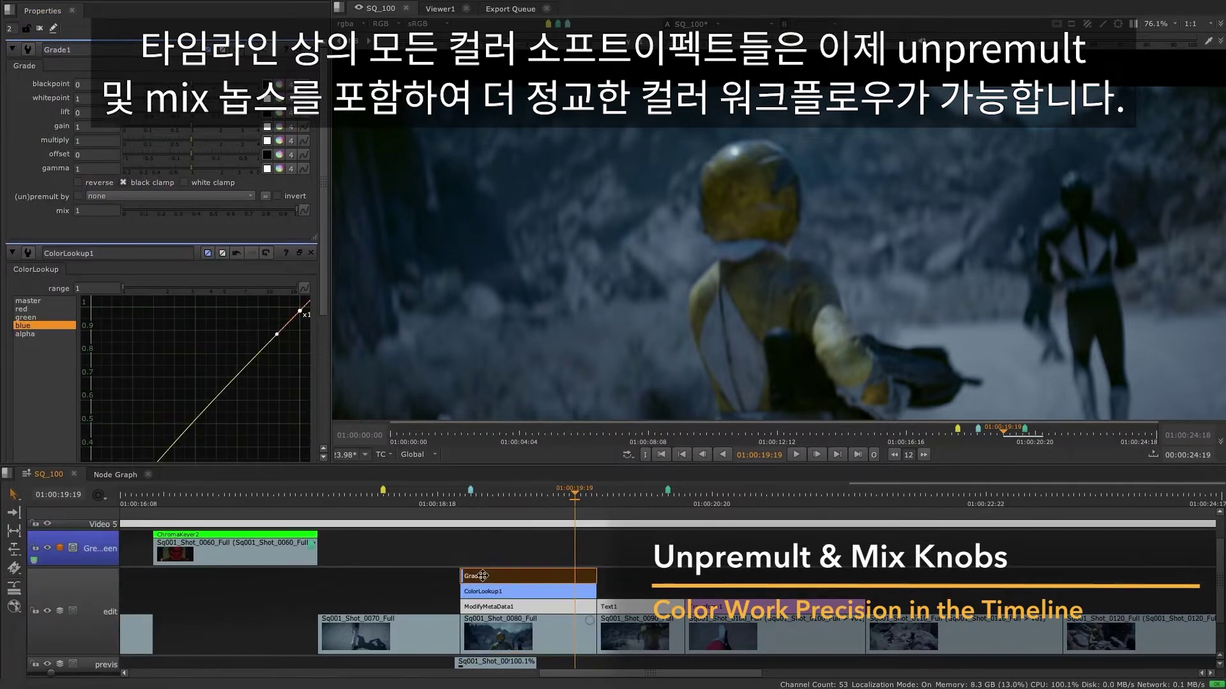
left_click(89, 197)
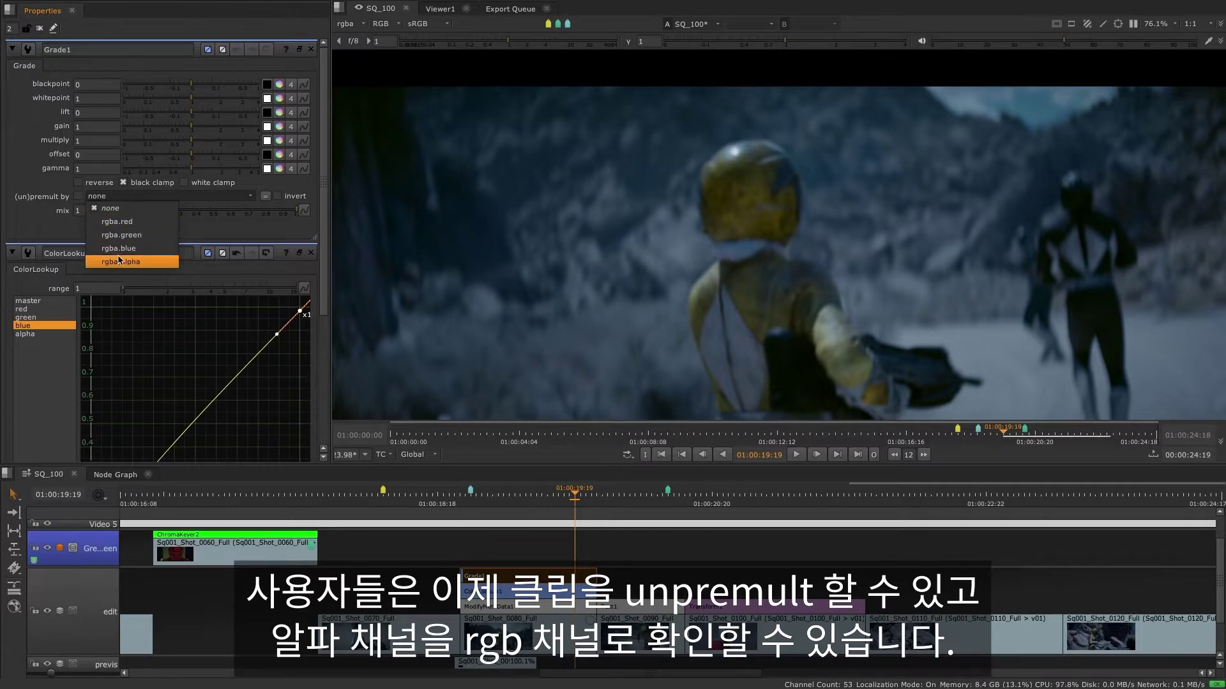
left_click(102, 239)
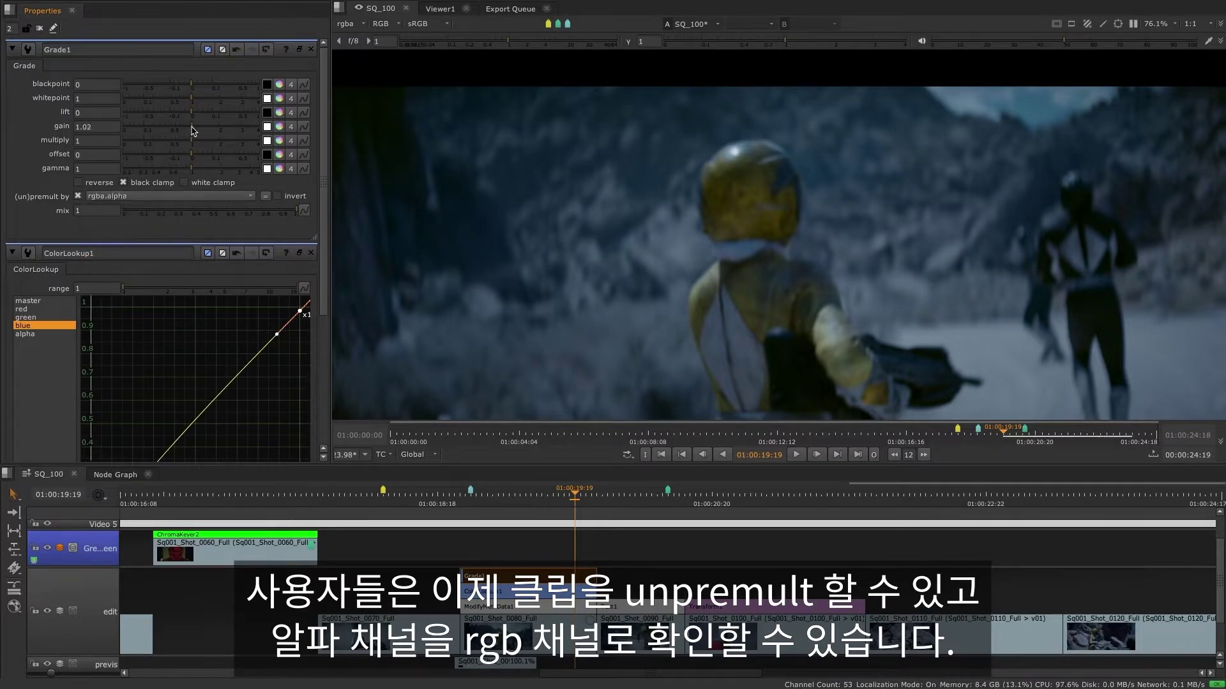
left_click_drag(192, 127, 200, 131)
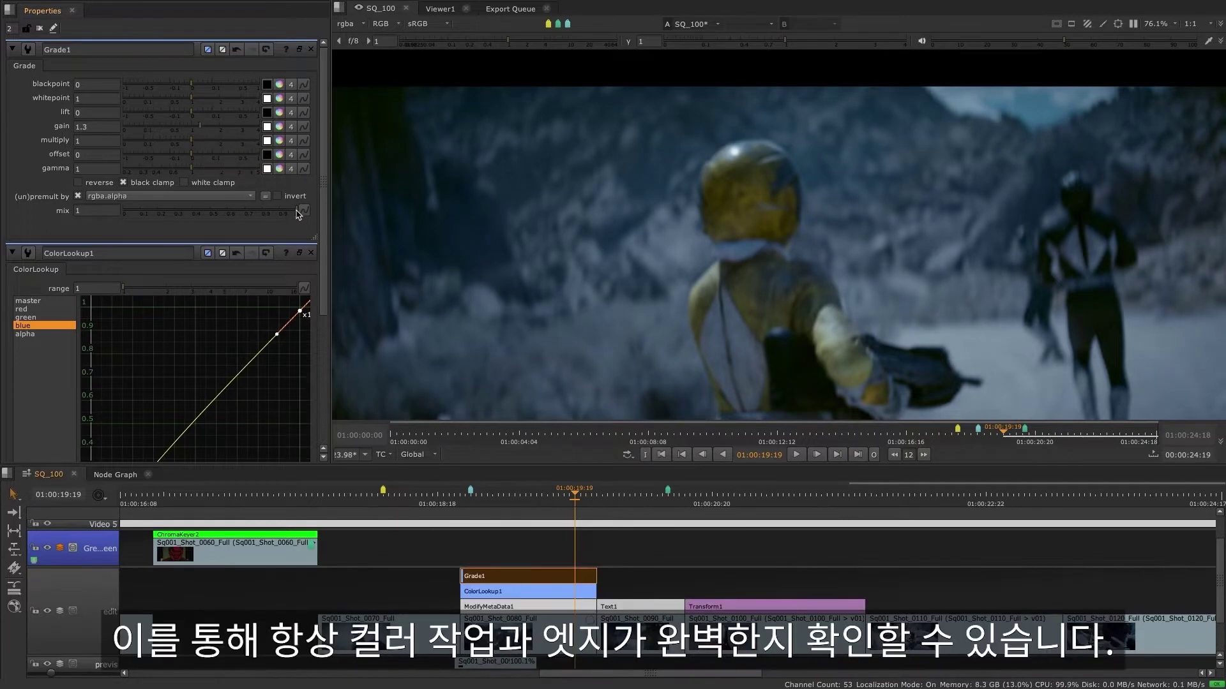
Step: Lower Grade1 mix to 0.44 and ColorLookup1 mix to 0.53, then select both effects
left_click_drag(298, 212, 202, 211)
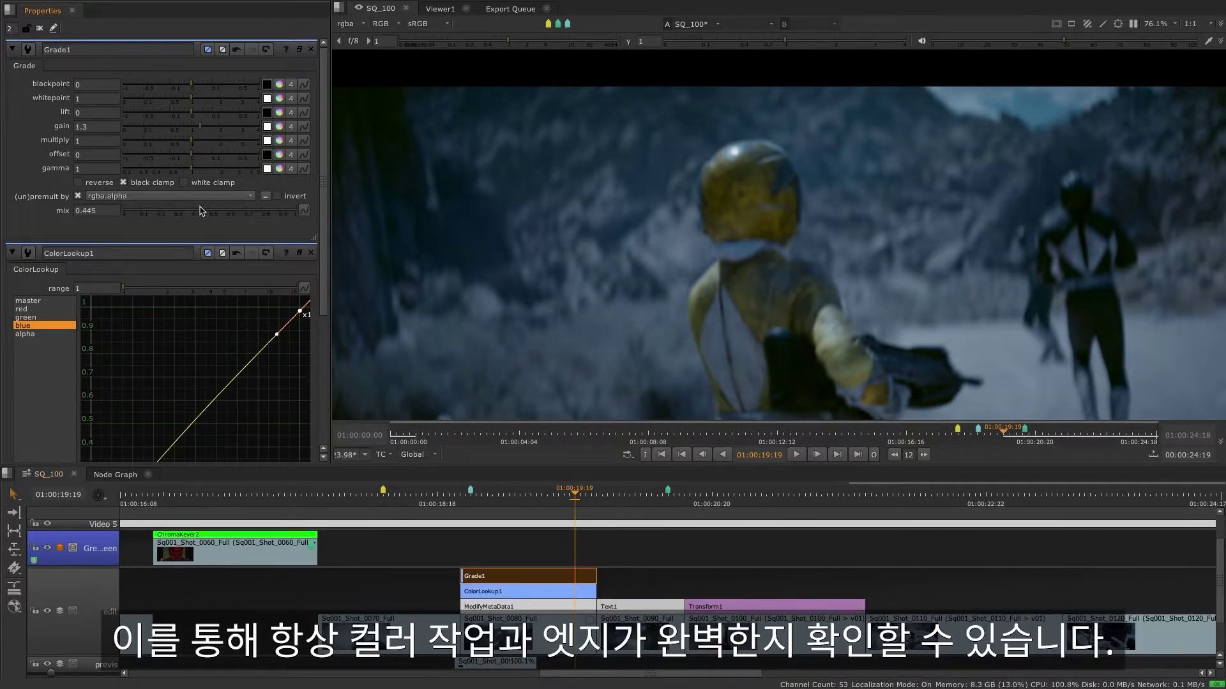
scroll(325, 215, "down", 5)
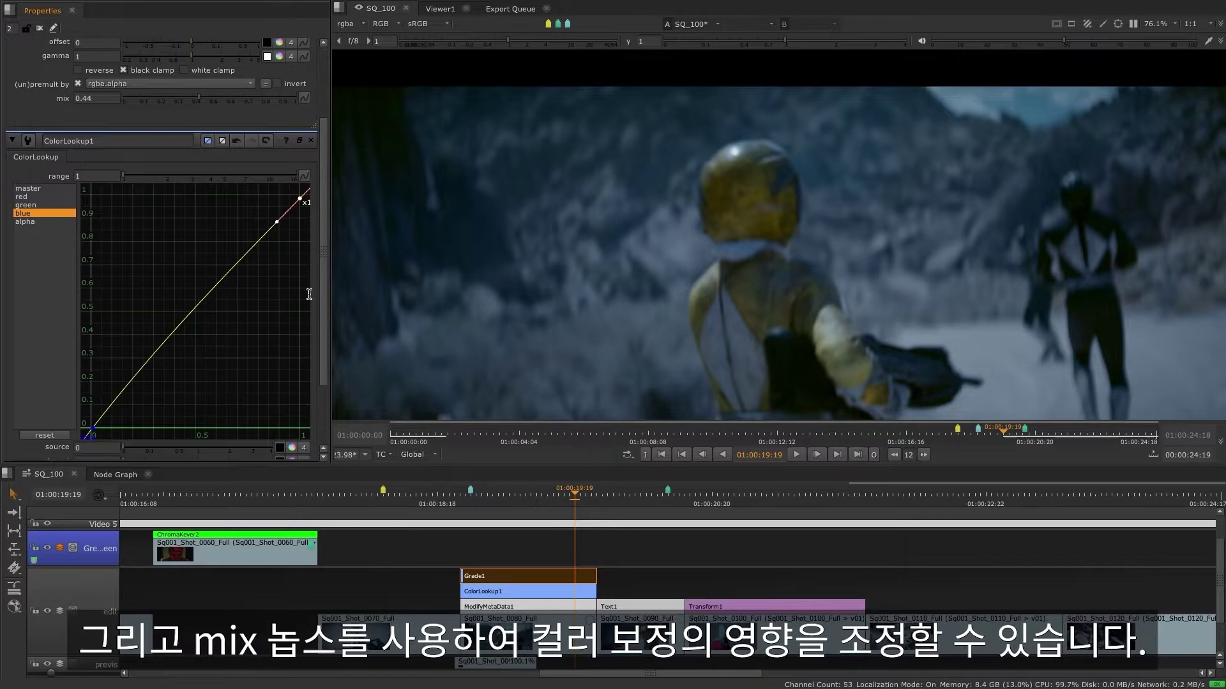
left_click_drag(271, 430, 215, 429)
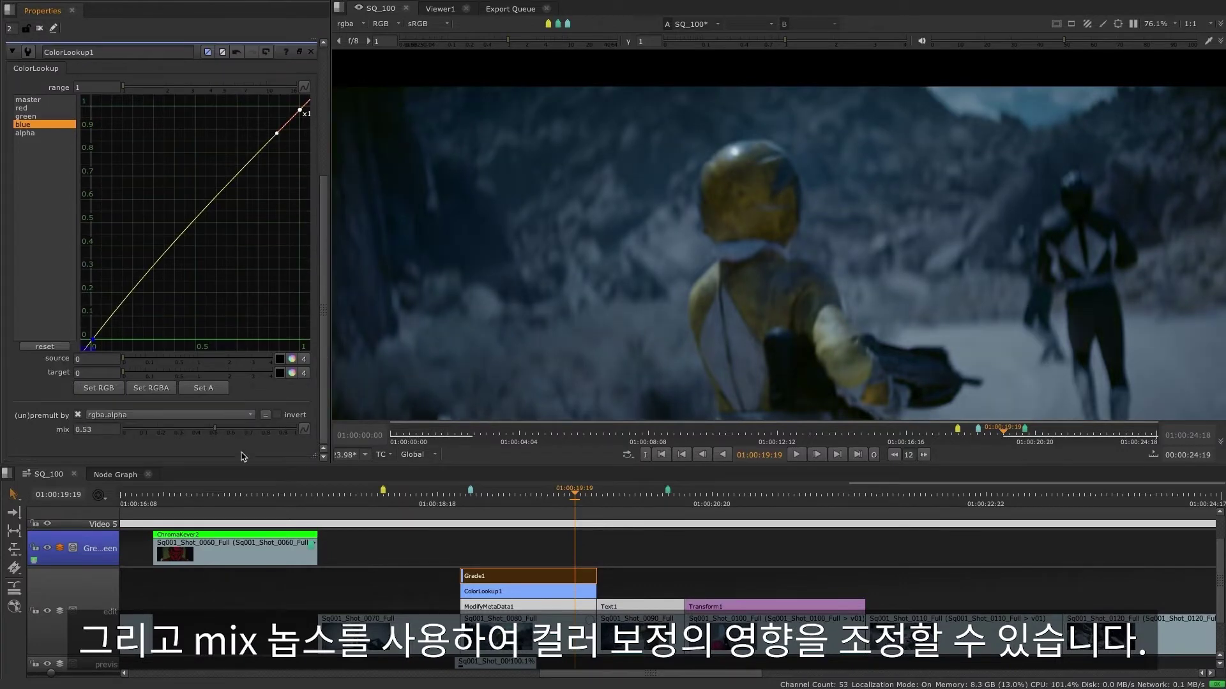
left_click(552, 586)
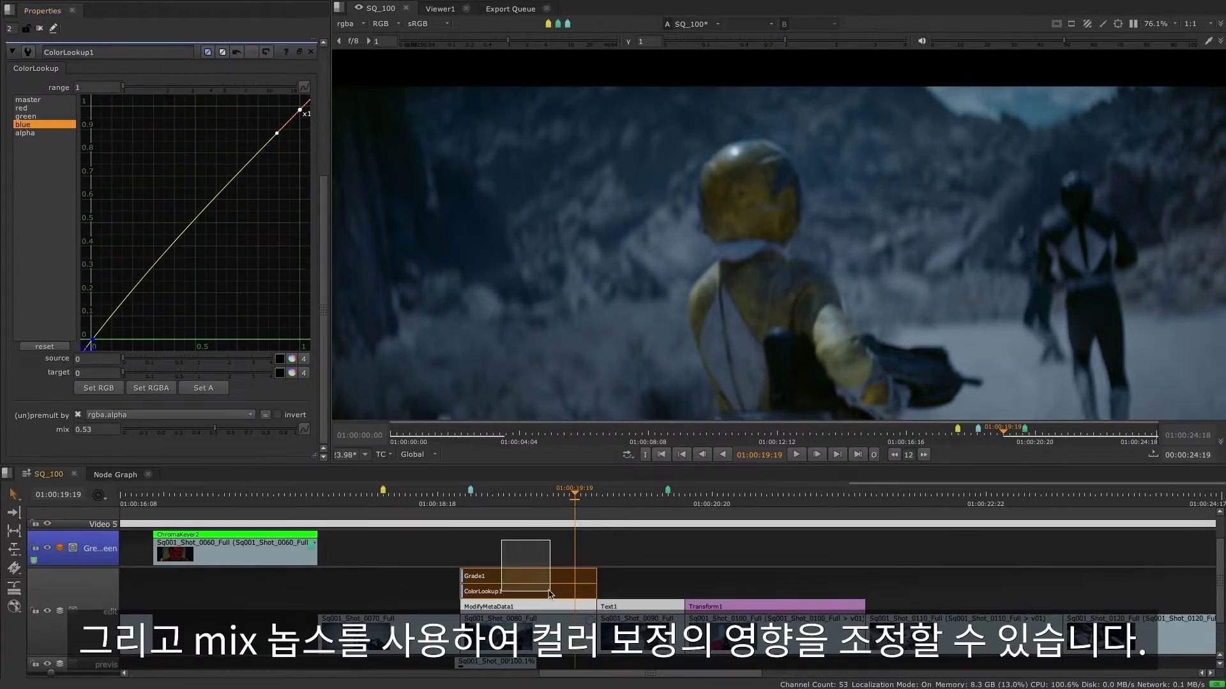
Step: Duplicate the selected effects as Grade2 and ColorLookup2
key("ctrl+v")
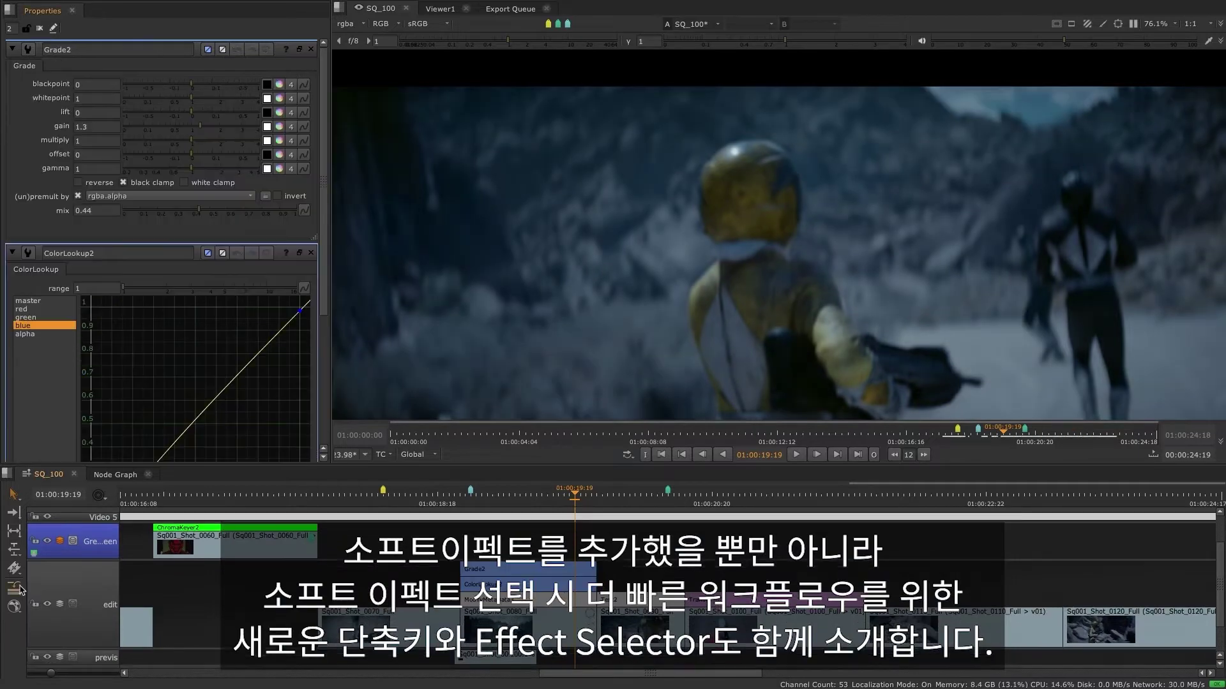
left_click(18, 589)
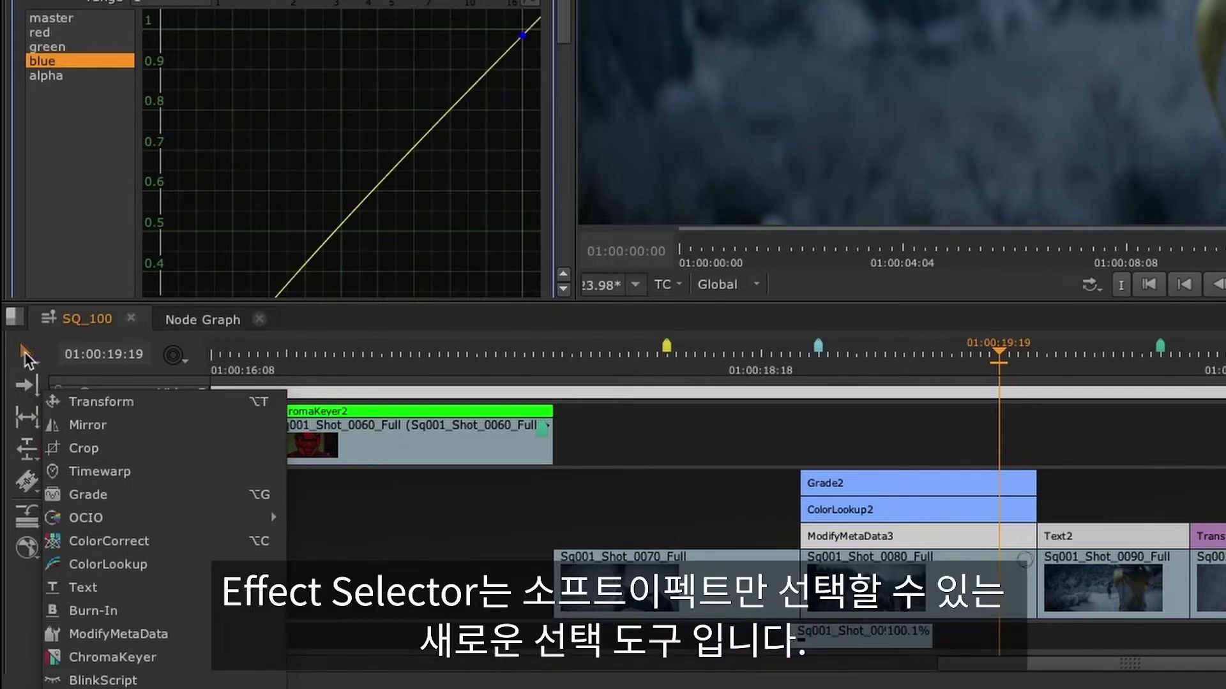
left_click(20, 350)
Step: Switch to the Effects Selector and marquee-select effects on the edit and Video 5 tracks
left_click(23, 351)
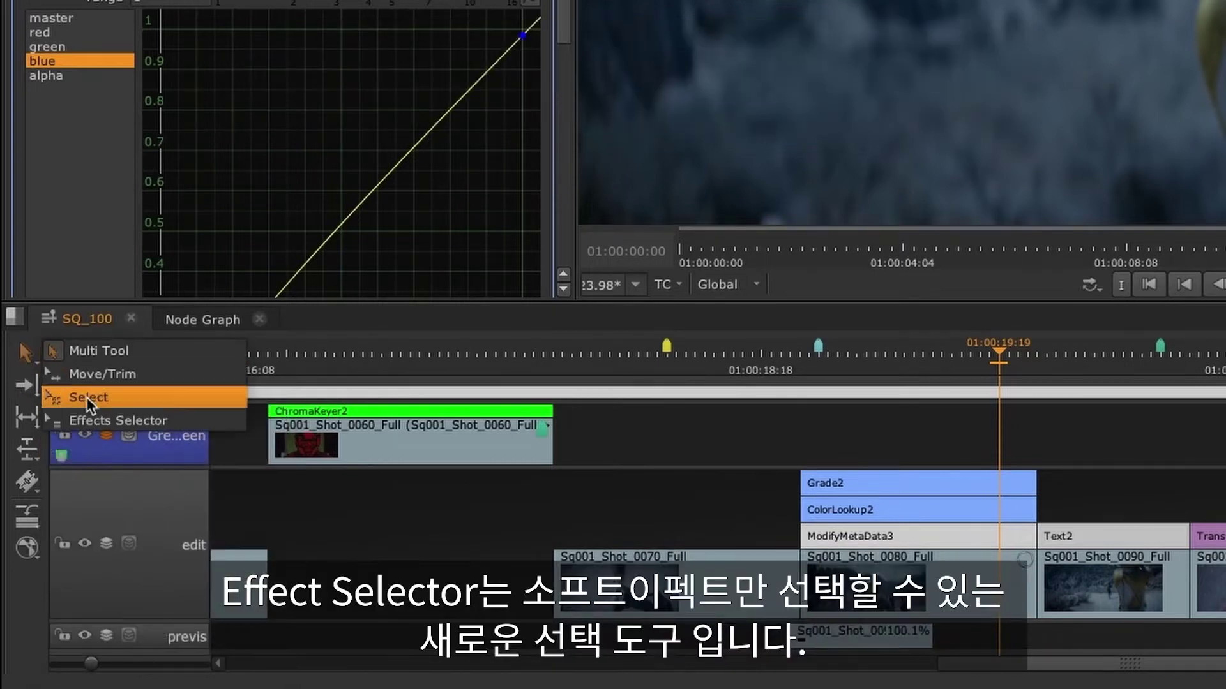
left_click(94, 419)
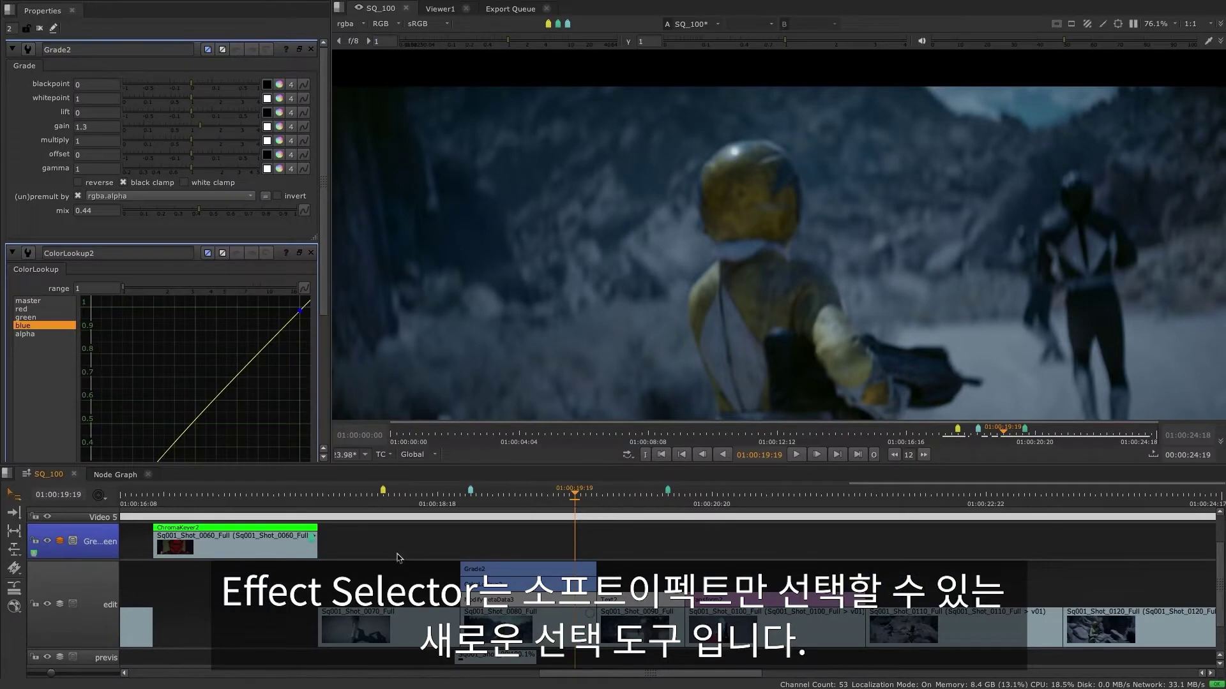
left_click_drag(416, 562, 534, 642)
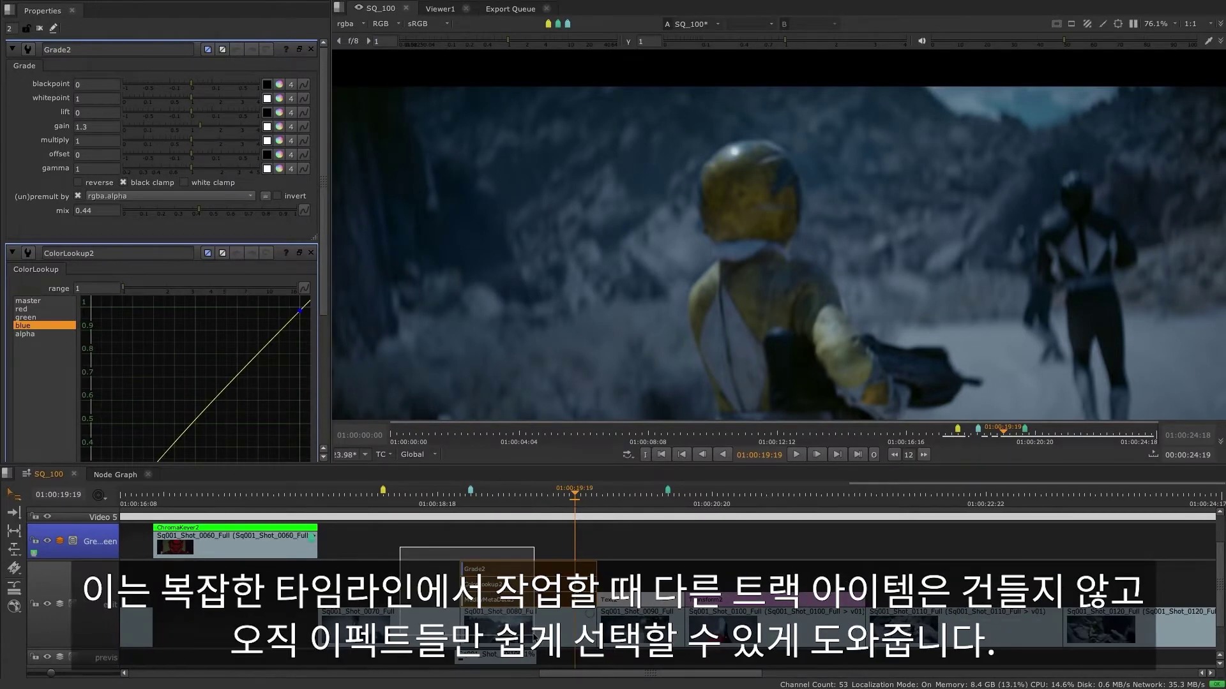
left_click_drag(1018, 568, 591, 646)
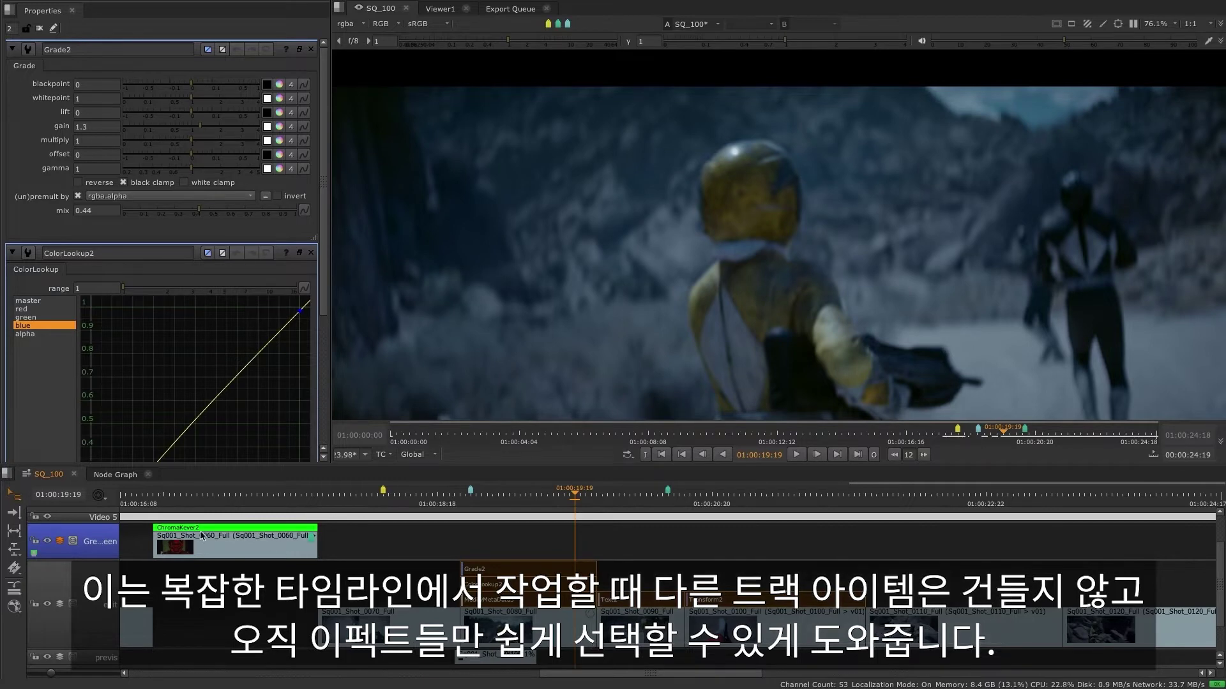
left_click_drag(134, 511, 830, 642)
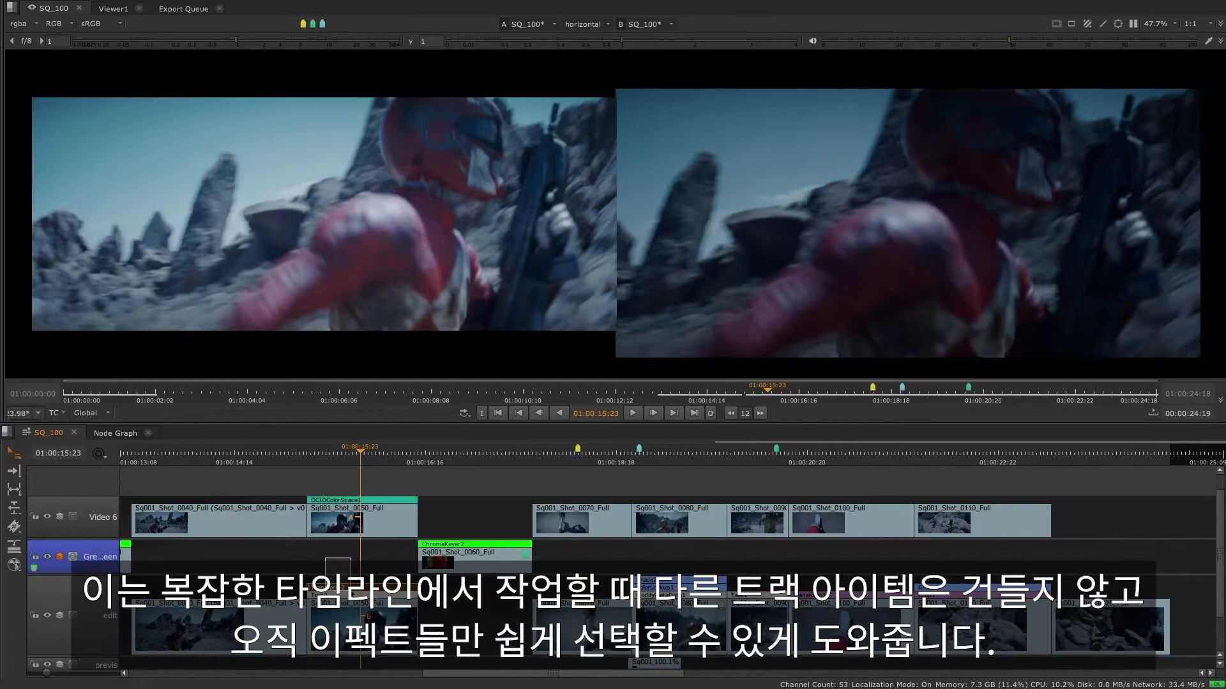
Step: Replace OCIOColorSpace1 above Shot_0050 with the copied Transform and Text effects using Replace Paste
right_click(353, 361)
mouse_move(421, 393)
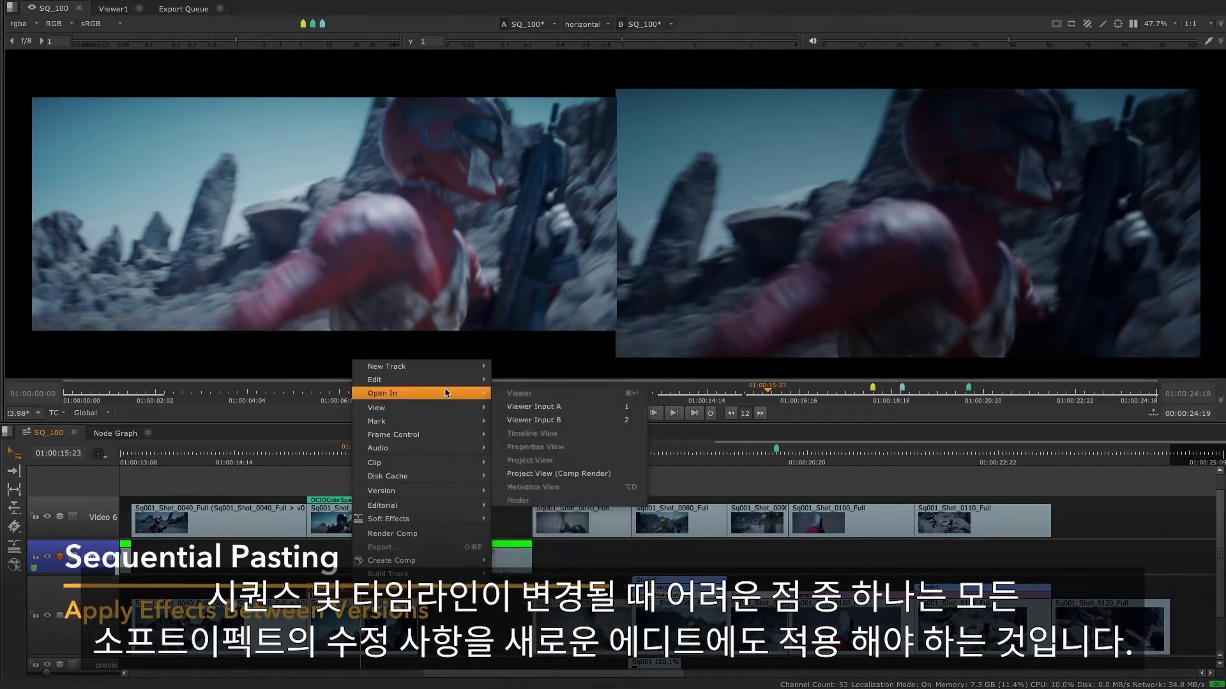
left_click(525, 416)
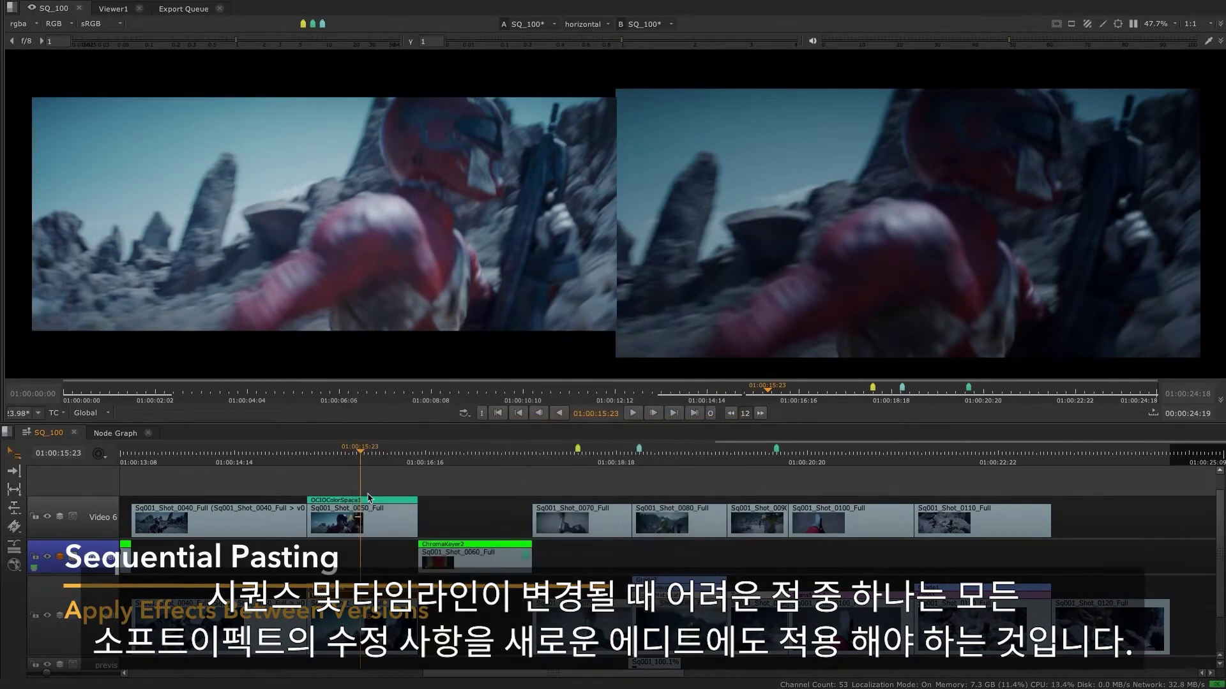
left_click(344, 502)
right_click(344, 504)
mouse_move(412, 287)
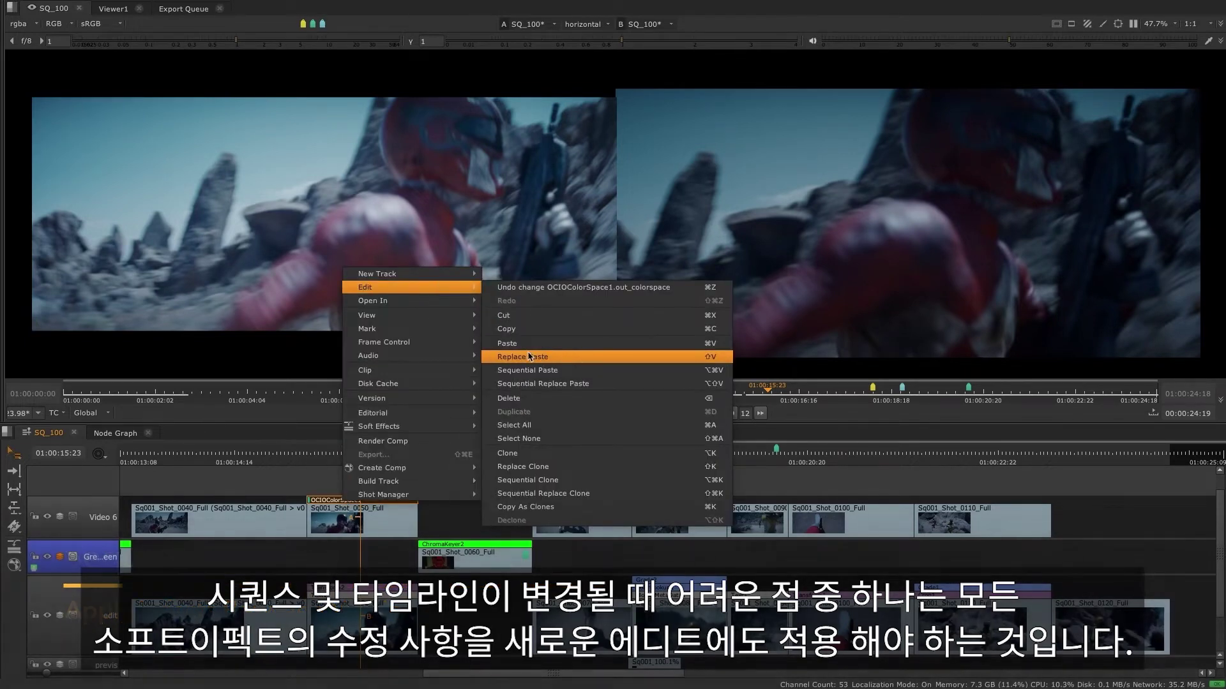
left_click(529, 357)
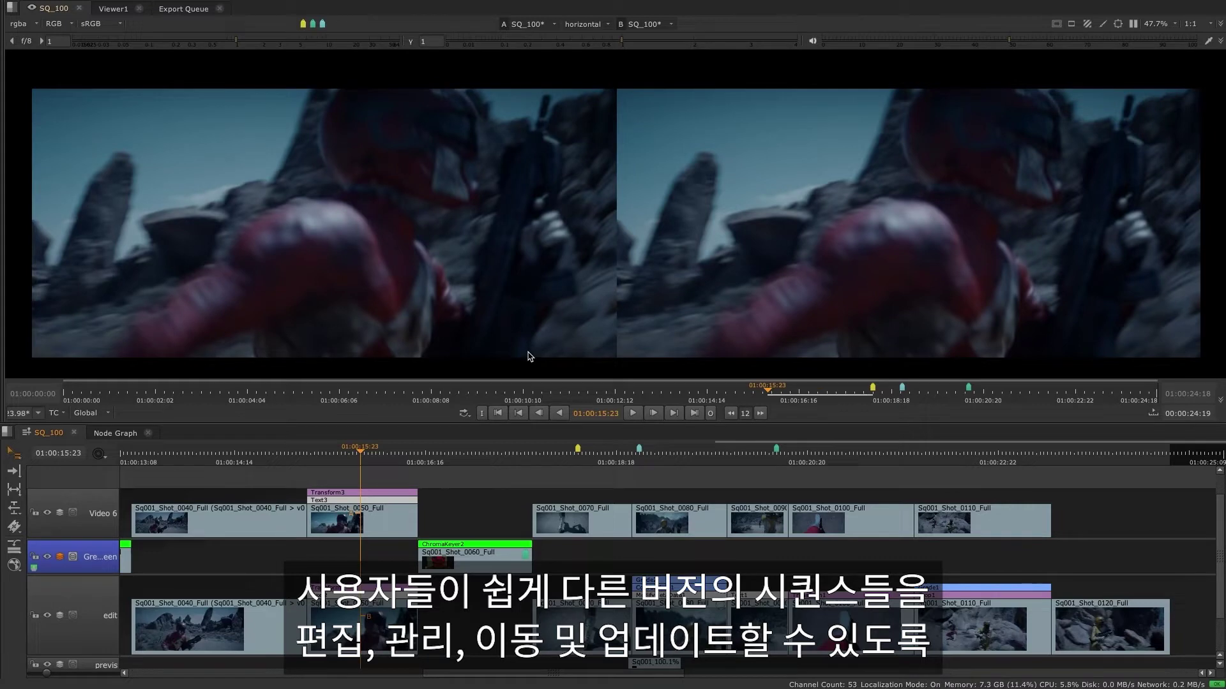
right_click(329, 514)
mouse_move(419, 351)
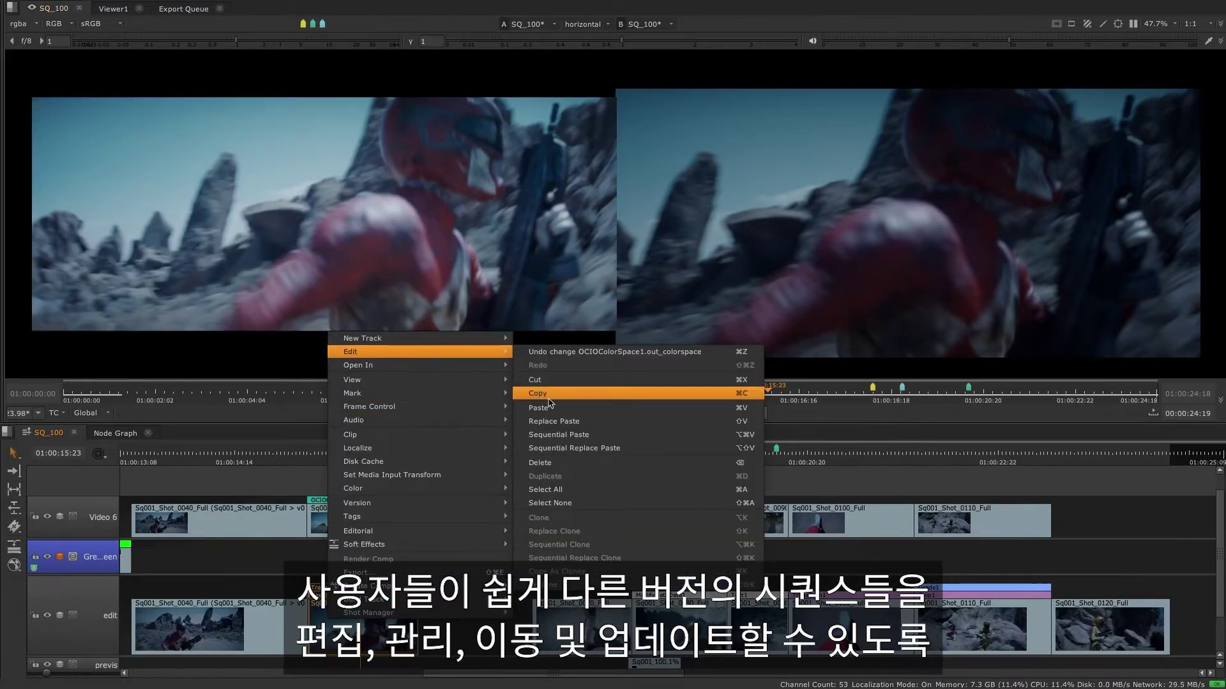
Step: Copy the edit track's soft effects with the playhead at 01:00:19:13
left_click(642, 435)
left_click(688, 456)
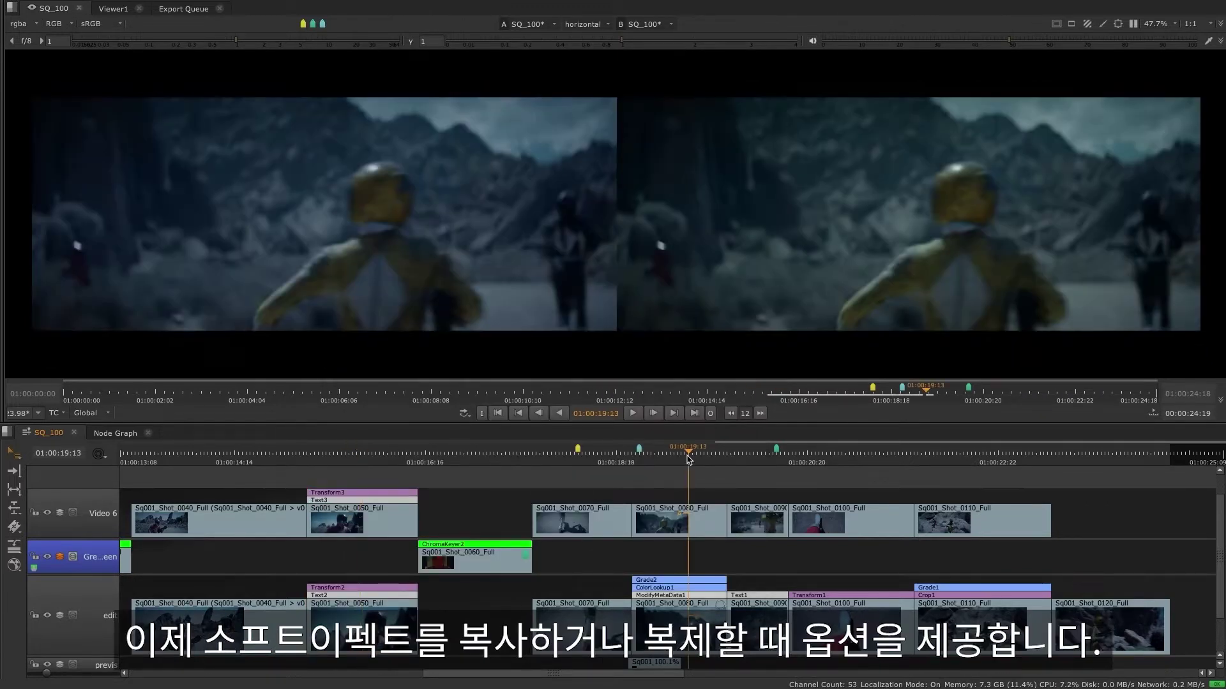
left_click_drag(588, 552, 1094, 637)
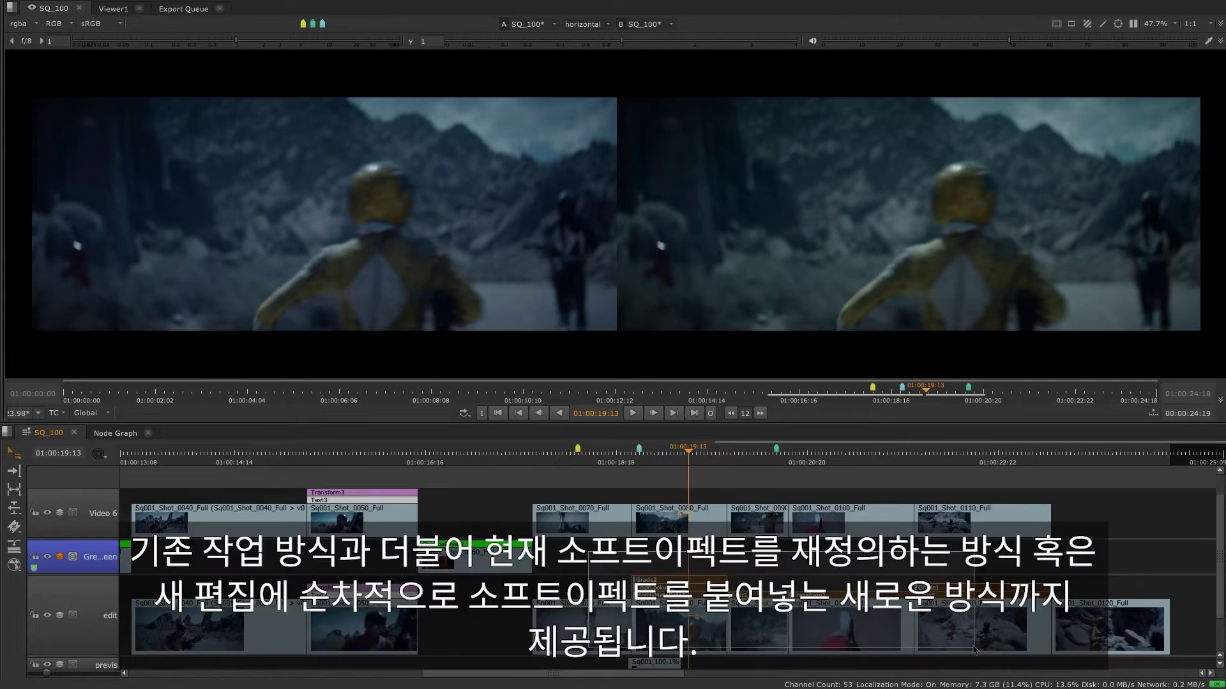
right_click(703, 629)
mouse_move(725, 374)
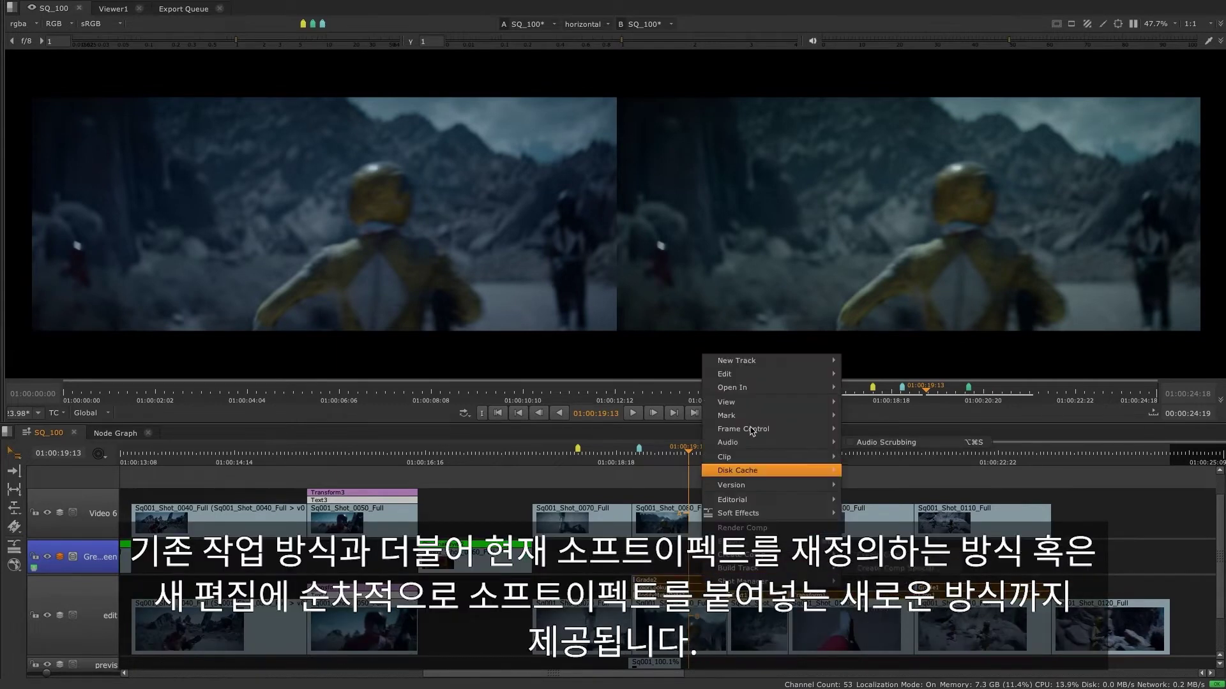
left_click(870, 418)
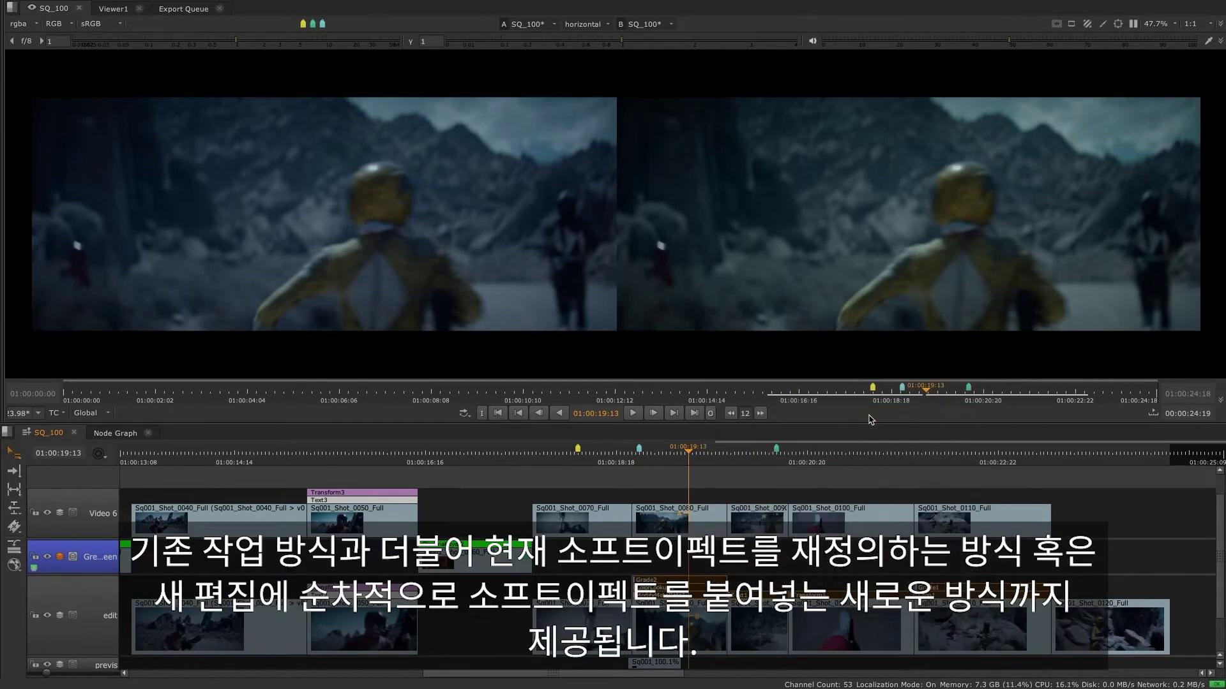
Step: Sequential Paste the copied effects onto Video 6 shots 0080 through 0110 using Multi Tool
left_click(19, 456)
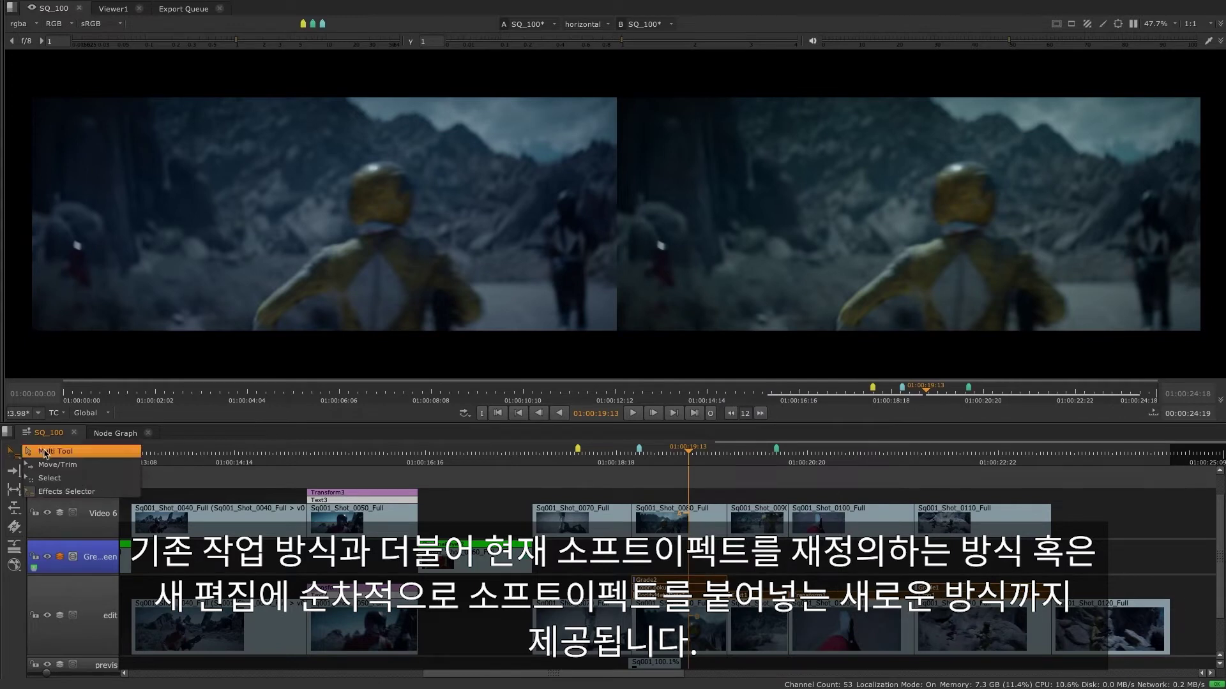
left_click(44, 452)
left_click_drag(664, 486, 990, 549)
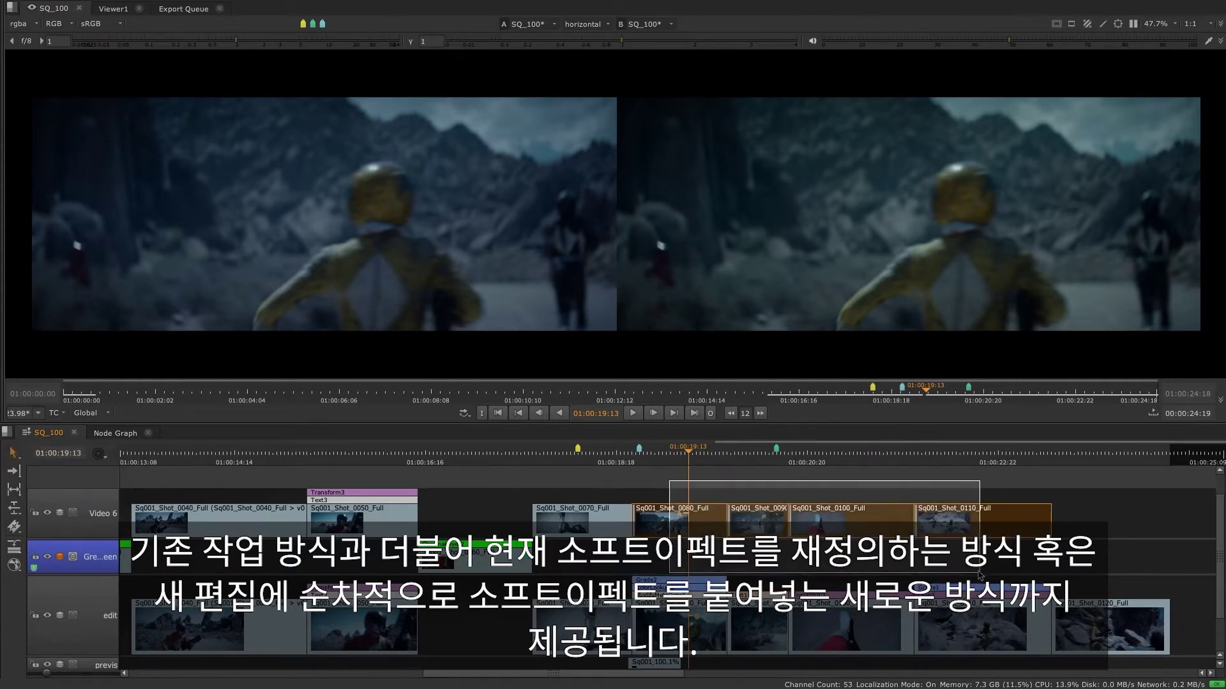
right_click(697, 523)
mouse_move(492, 126)
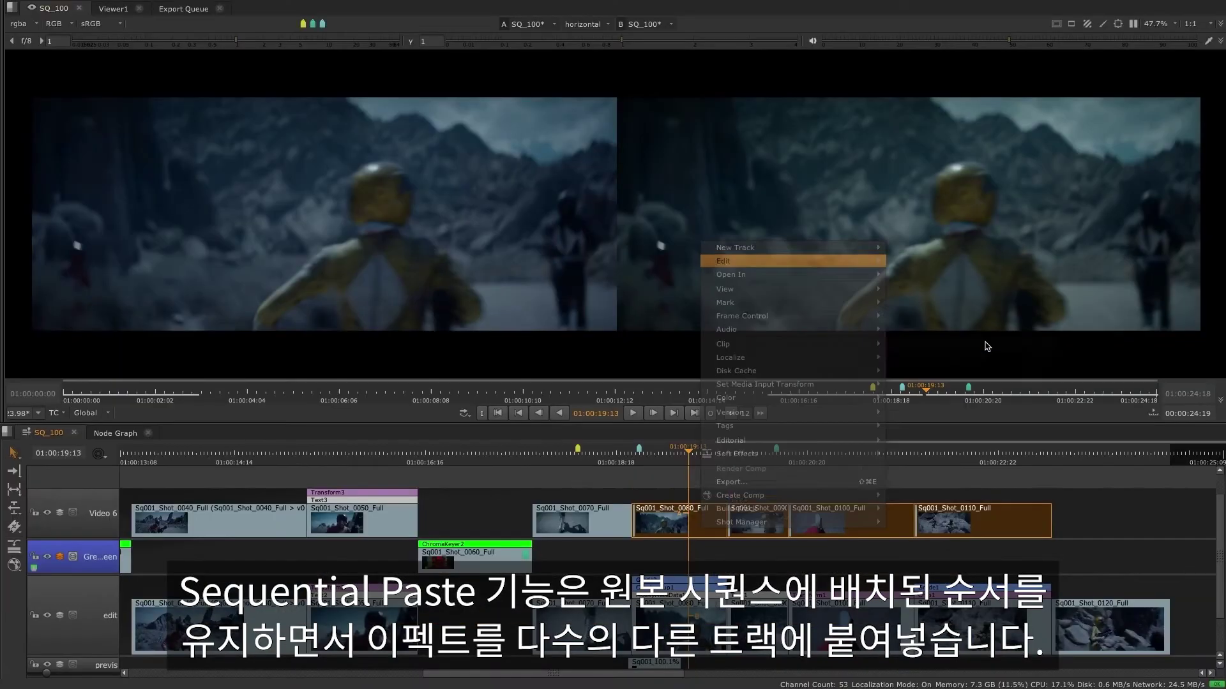
left_click(836, 275)
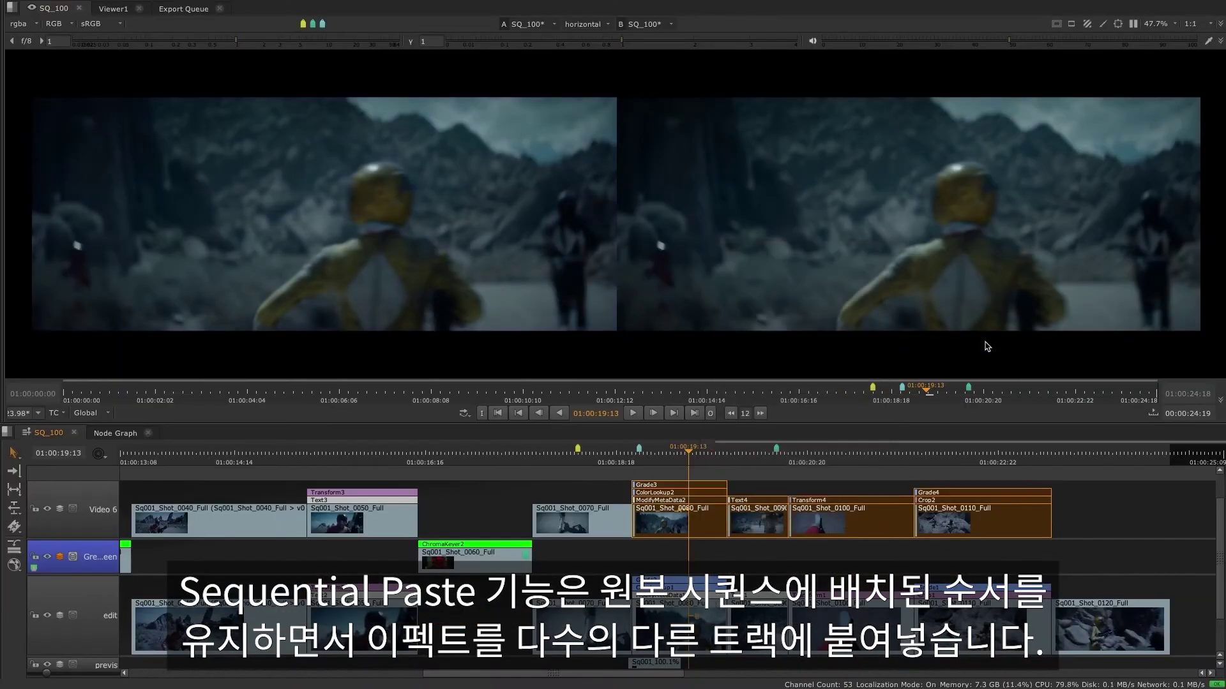
Step: Reselect Video 6 shots 0070 through 0110 and dismiss the editing commands
left_click(708, 474)
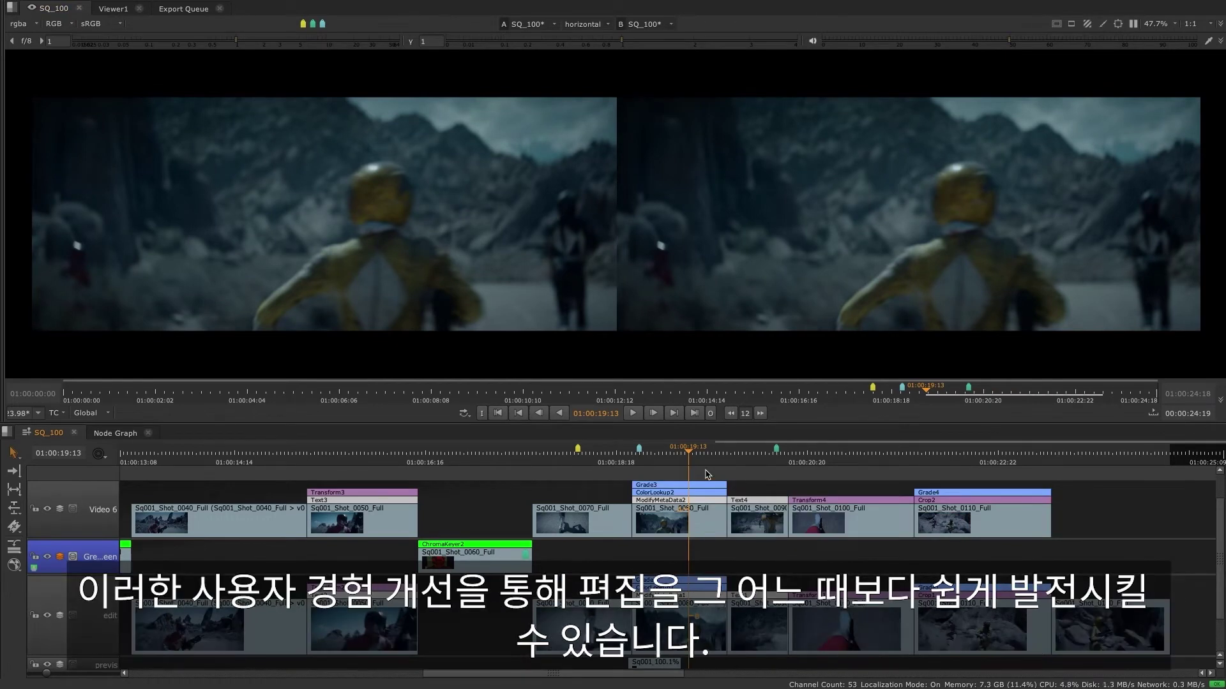
left_click_drag(572, 476, 1022, 533)
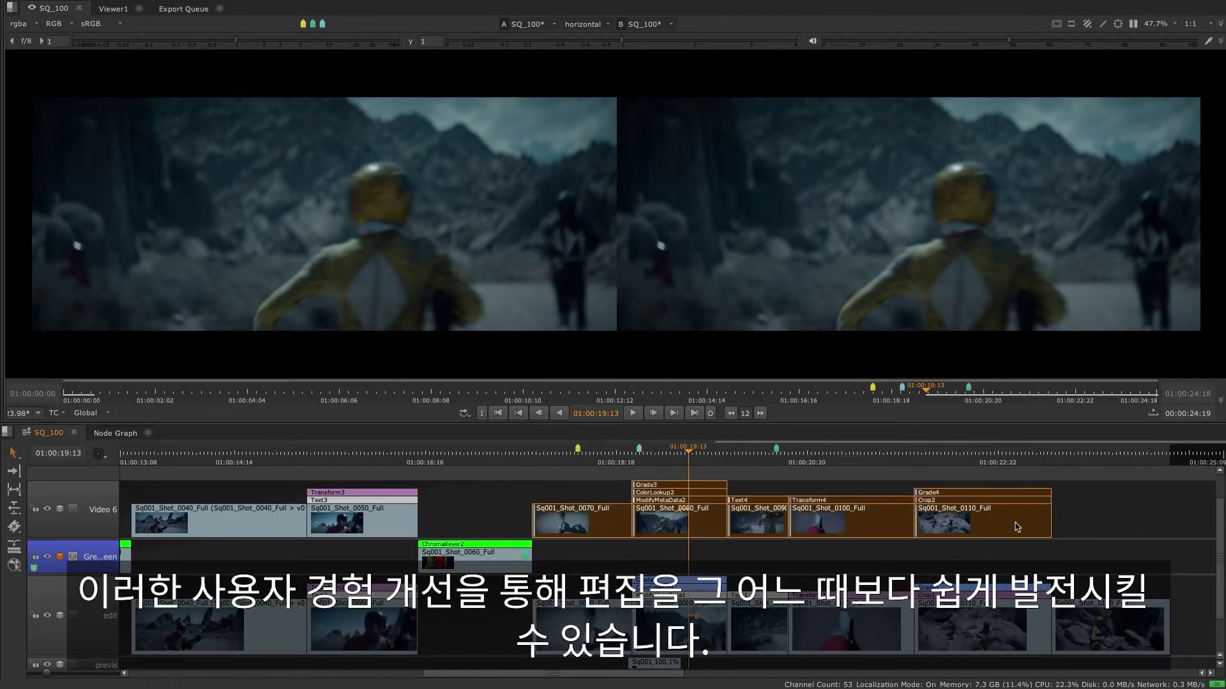
right_click(1015, 524)
mouse_move(1105, 255)
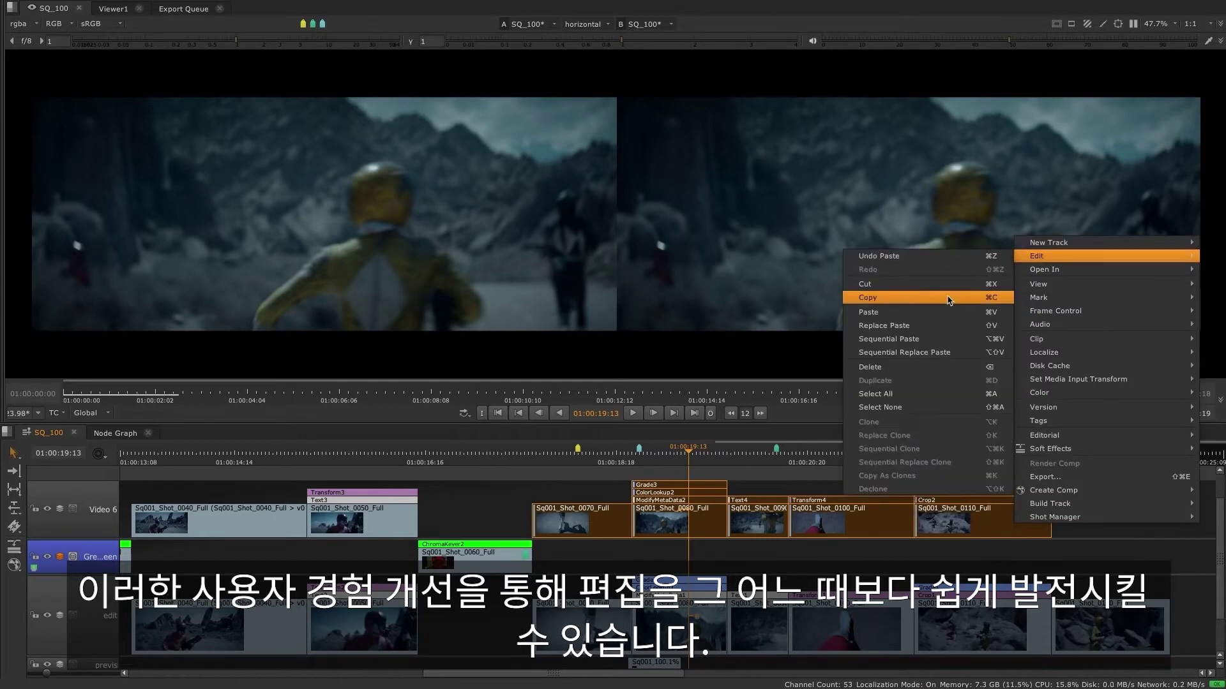
key("Escape")
Step: Paste the copied timeline clips into the Node Graph as Read nodes and view Read1
right_click(249, 520)
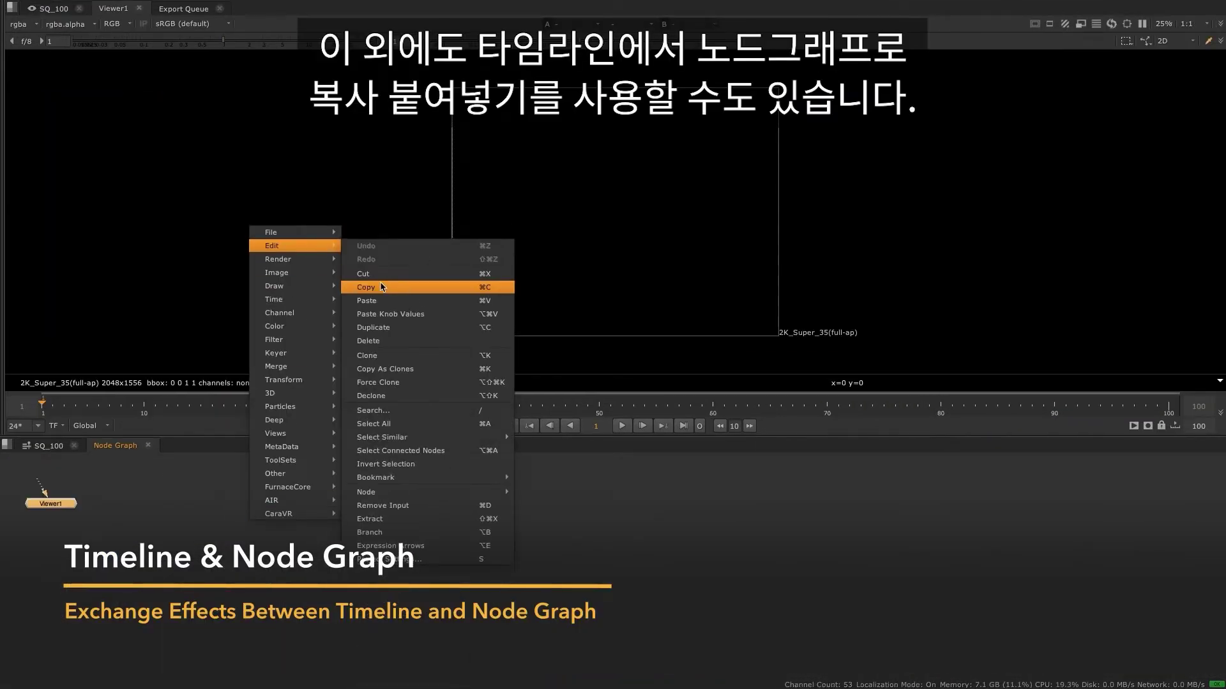
left_click(373, 301)
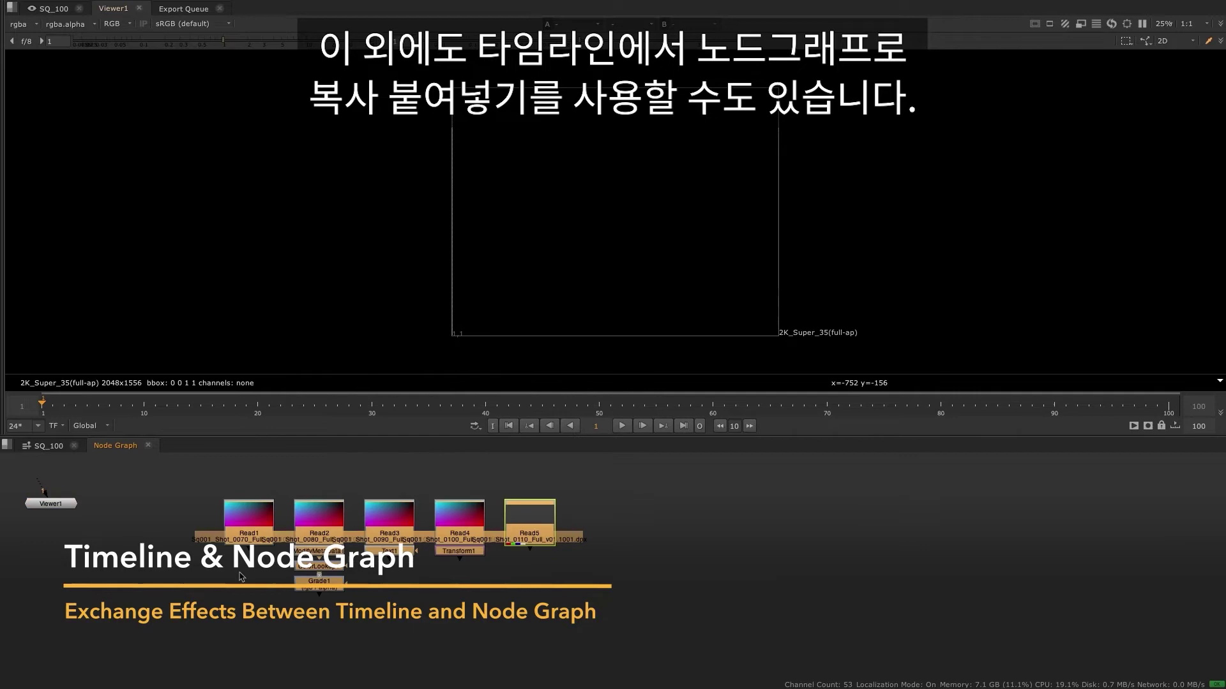
key("1")
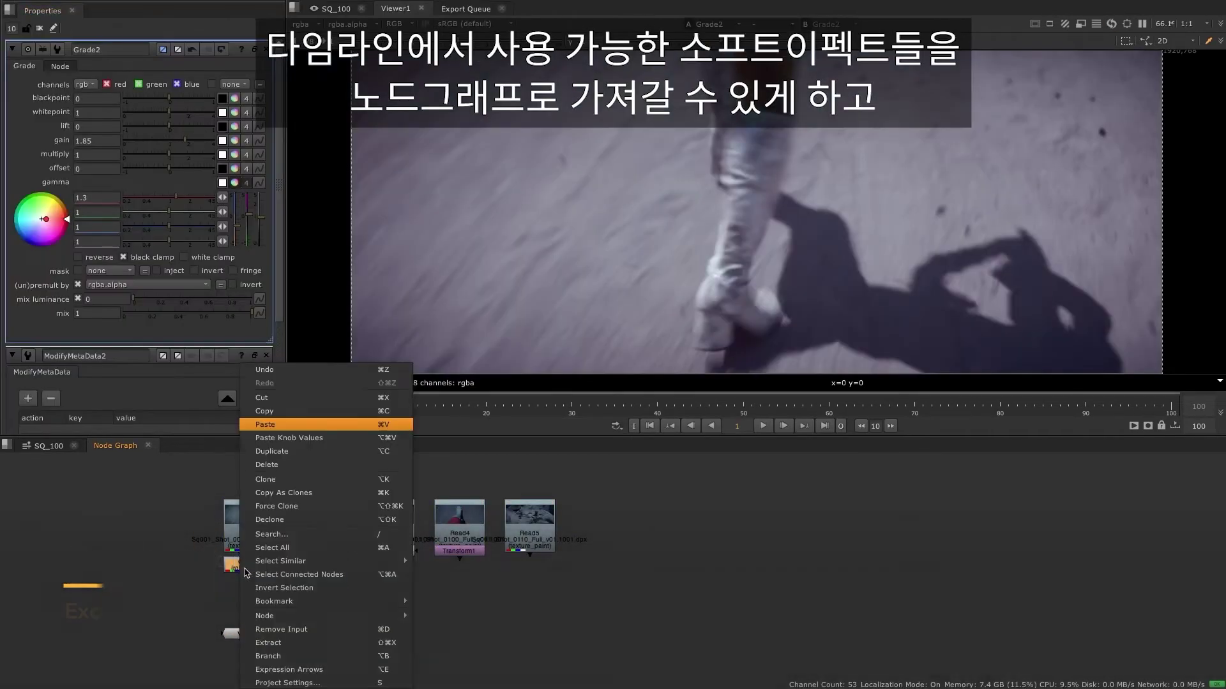
Step: Paste the copied nodes onto the Sq001_Shot_0070 clip as soft effects
left_click(276, 418)
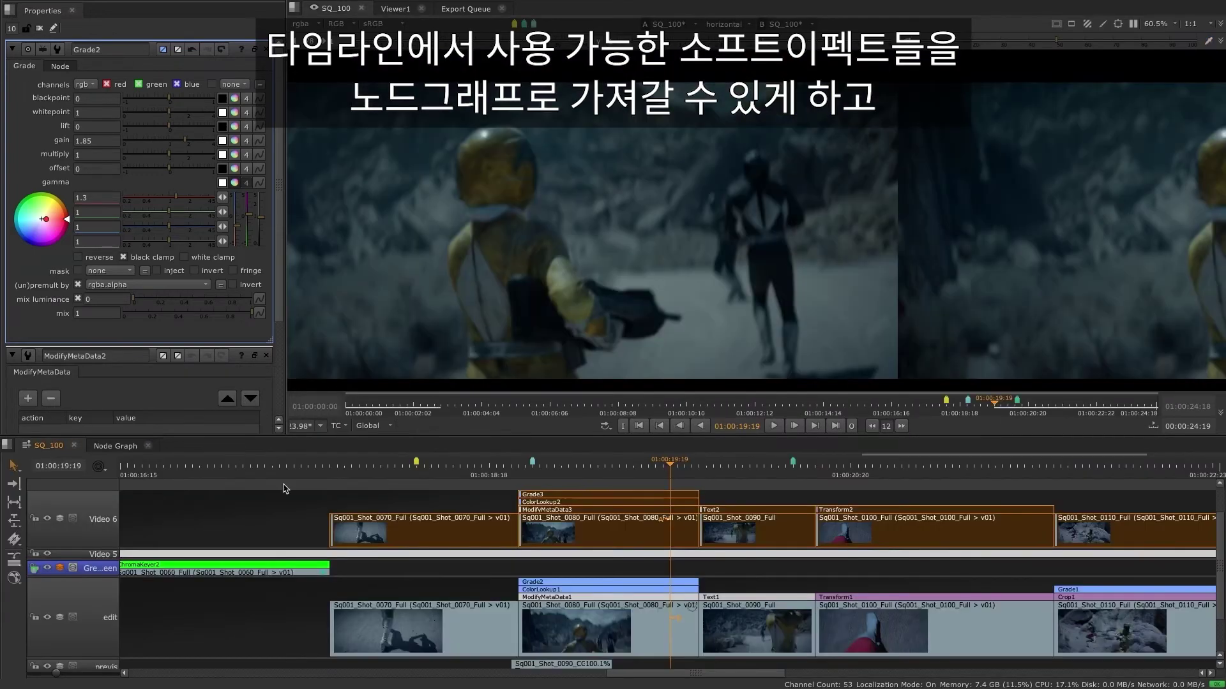
left_click(424, 523)
right_click(424, 523)
mouse_move(454, 271)
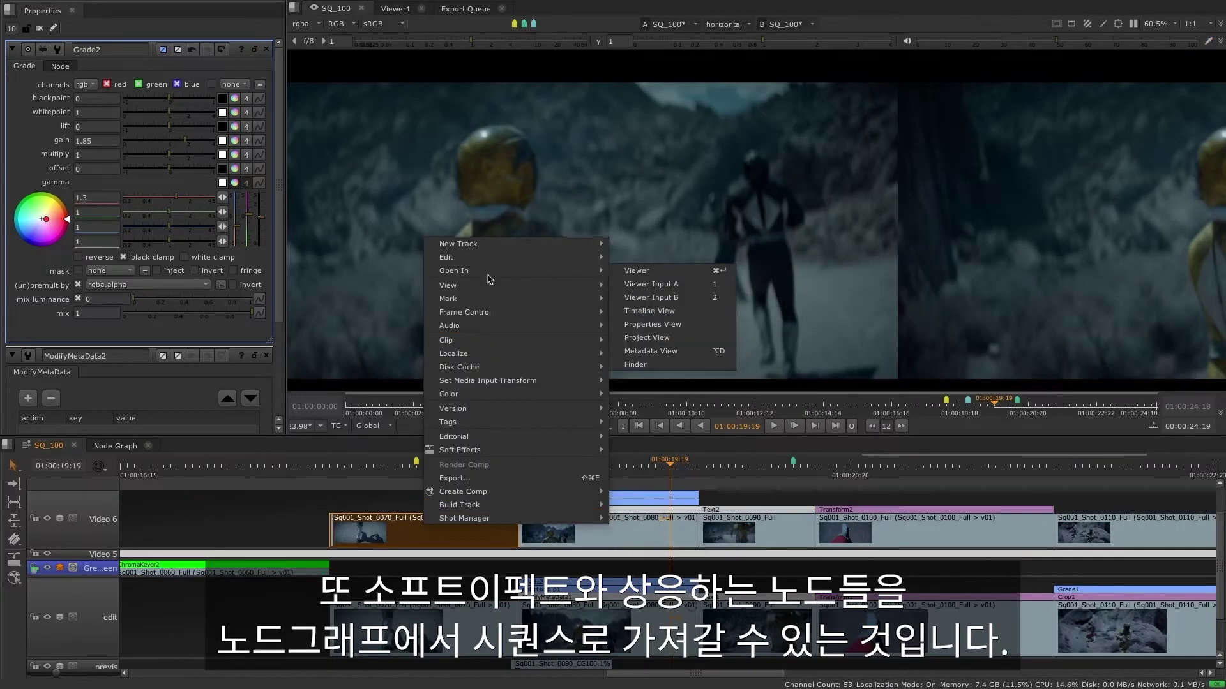
left_click(651, 313)
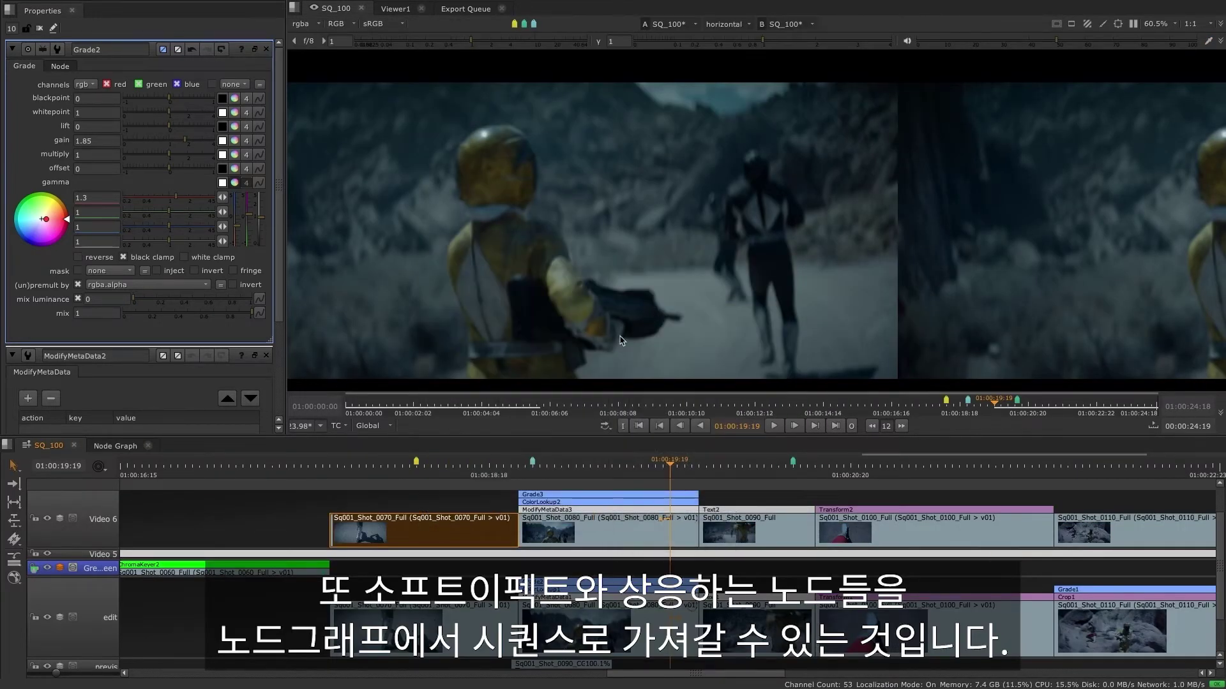
left_click(437, 469)
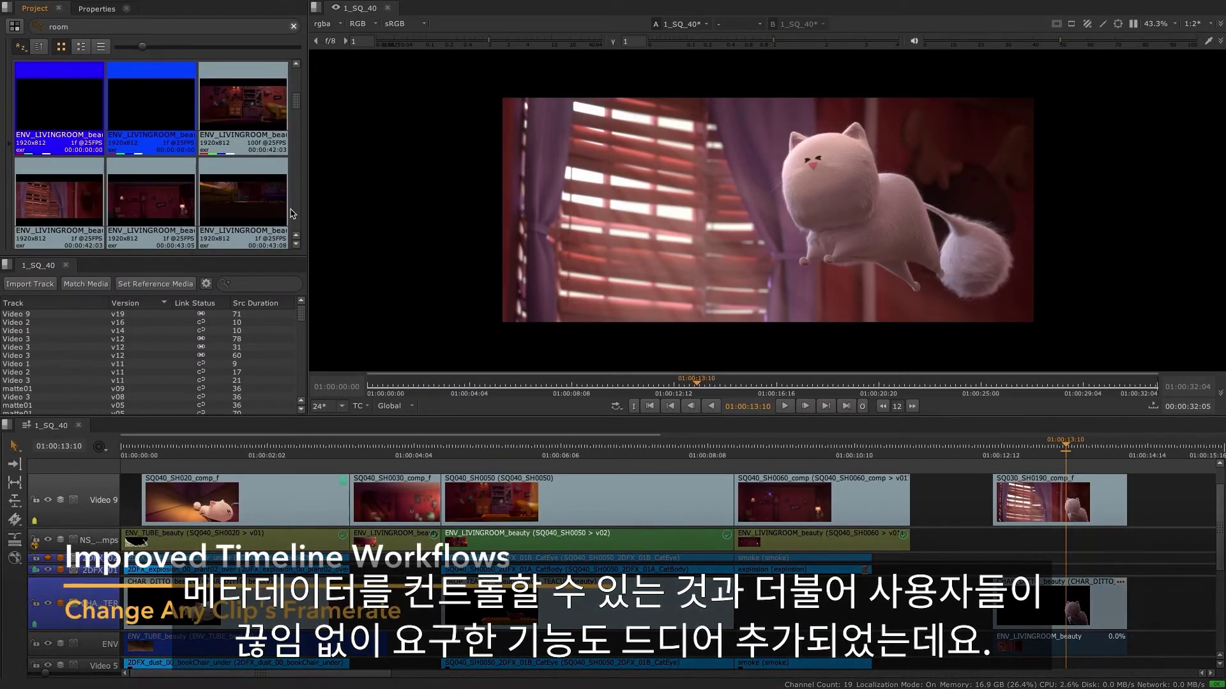
Step: Set all six ENV_LIVINGROOM bin clips to 24 fps via Clip > Set Frame Rate
left_click_drag(293, 214, 25, 67)
right_click(74, 138)
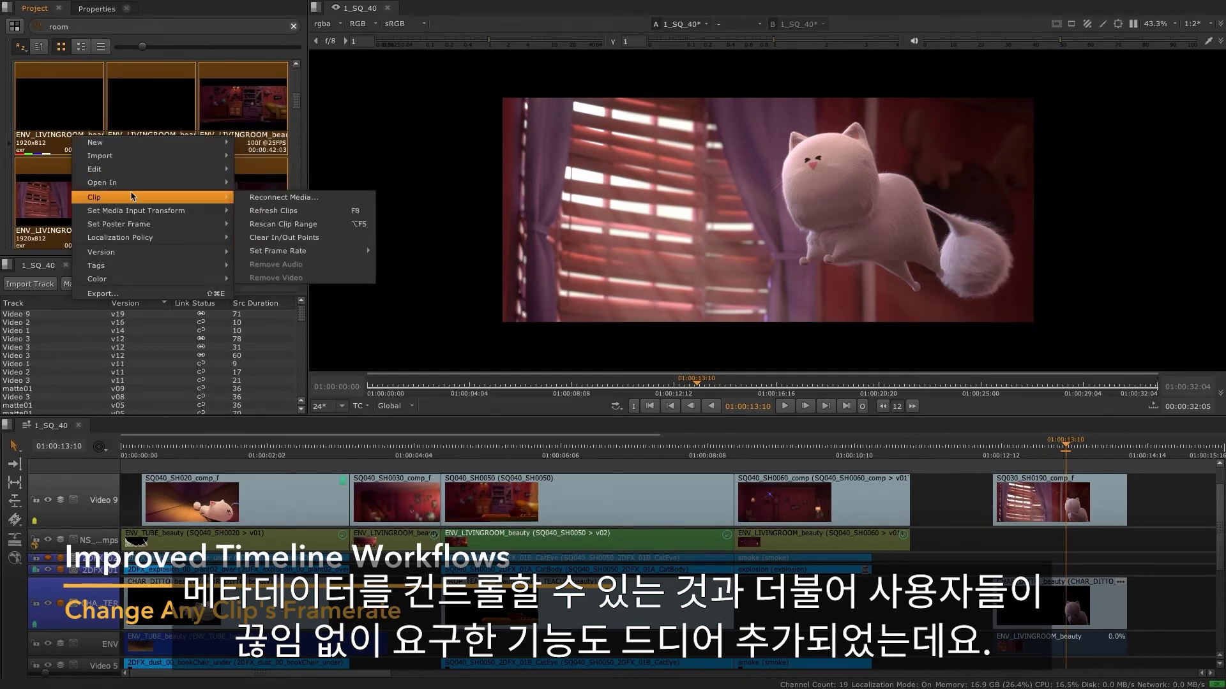
mouse_move(153, 196)
mouse_move(287, 251)
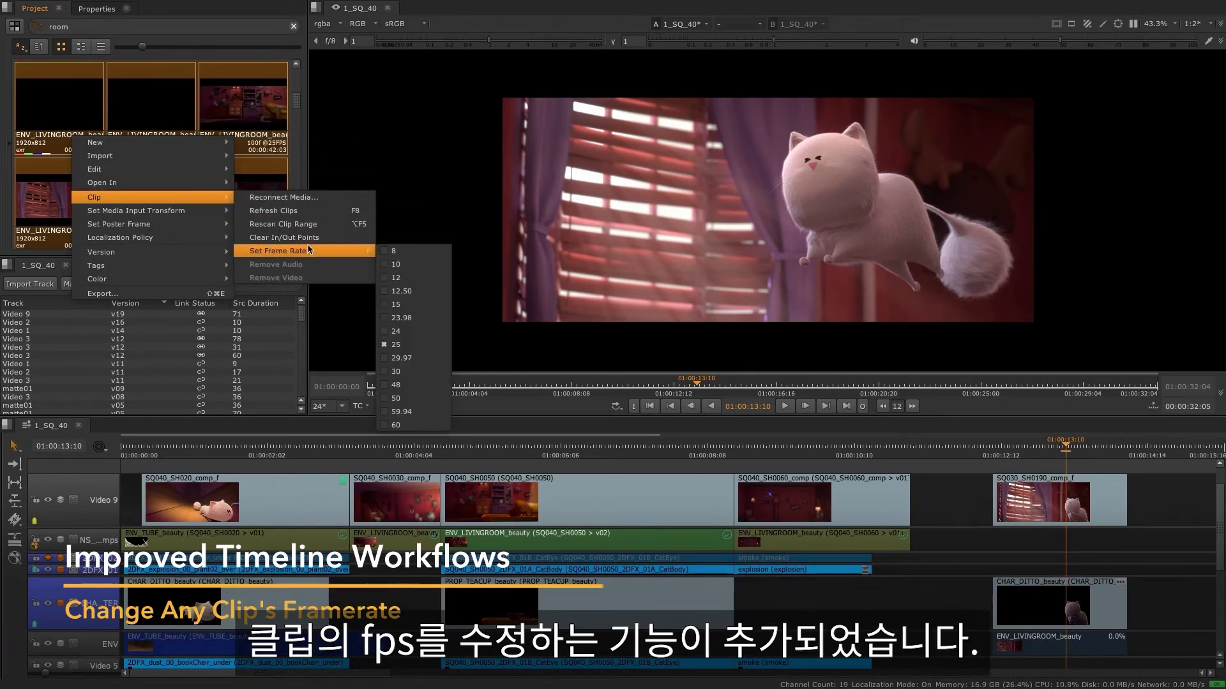
left_click(385, 332)
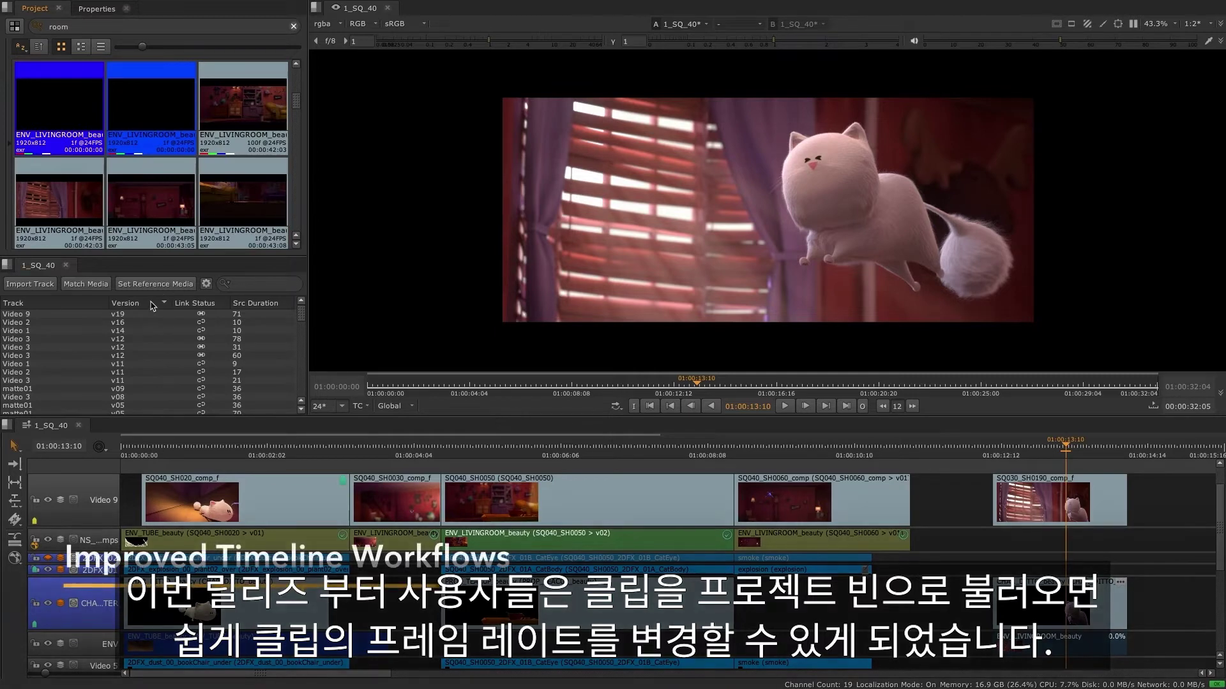
left_click(130, 315)
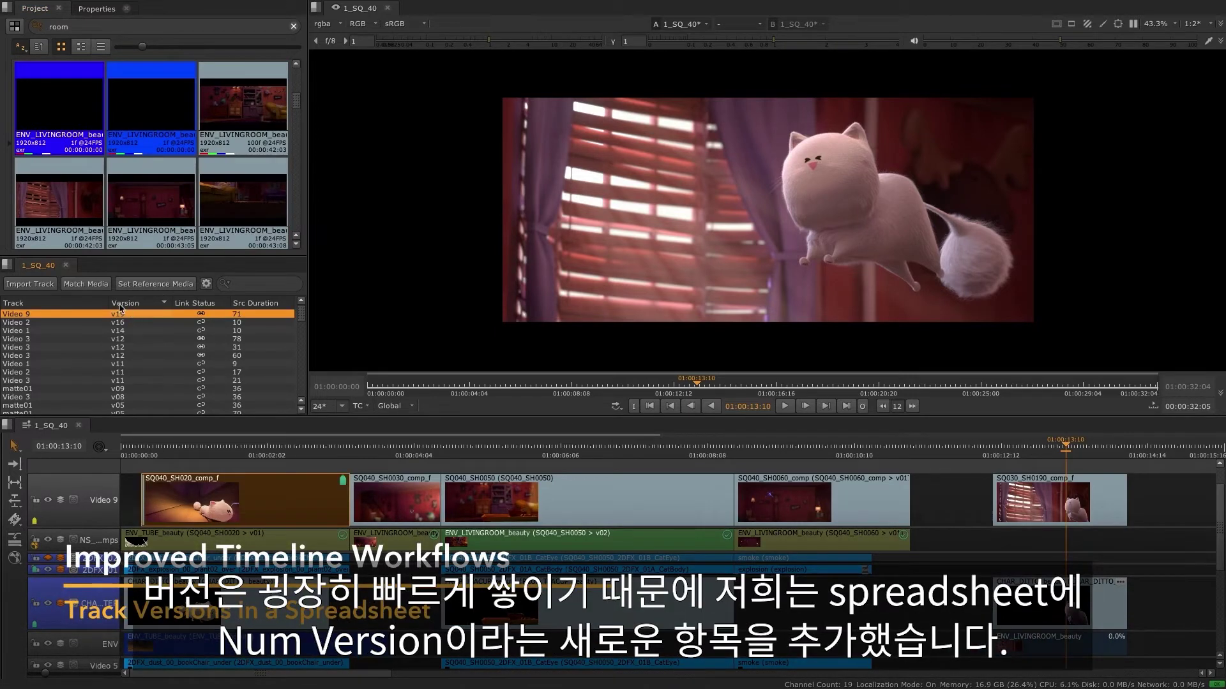
Step: Add the Num Versions column and sort rows from most versions to fewest
right_click(99, 304)
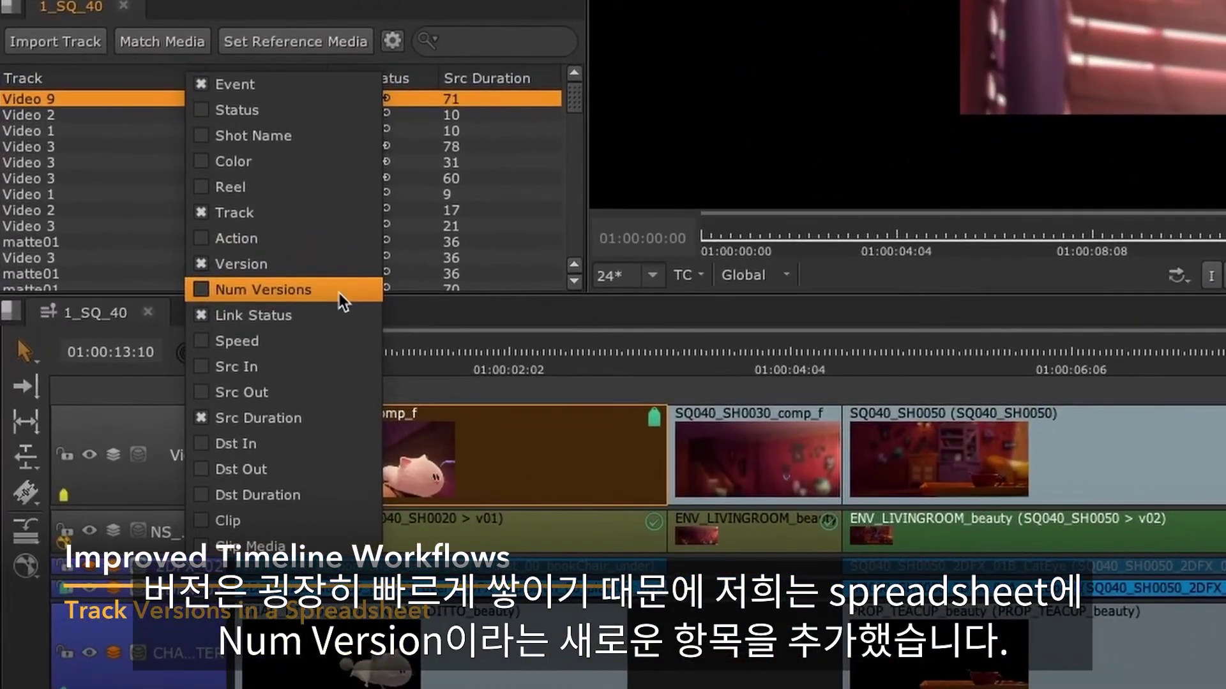
left_click(339, 293)
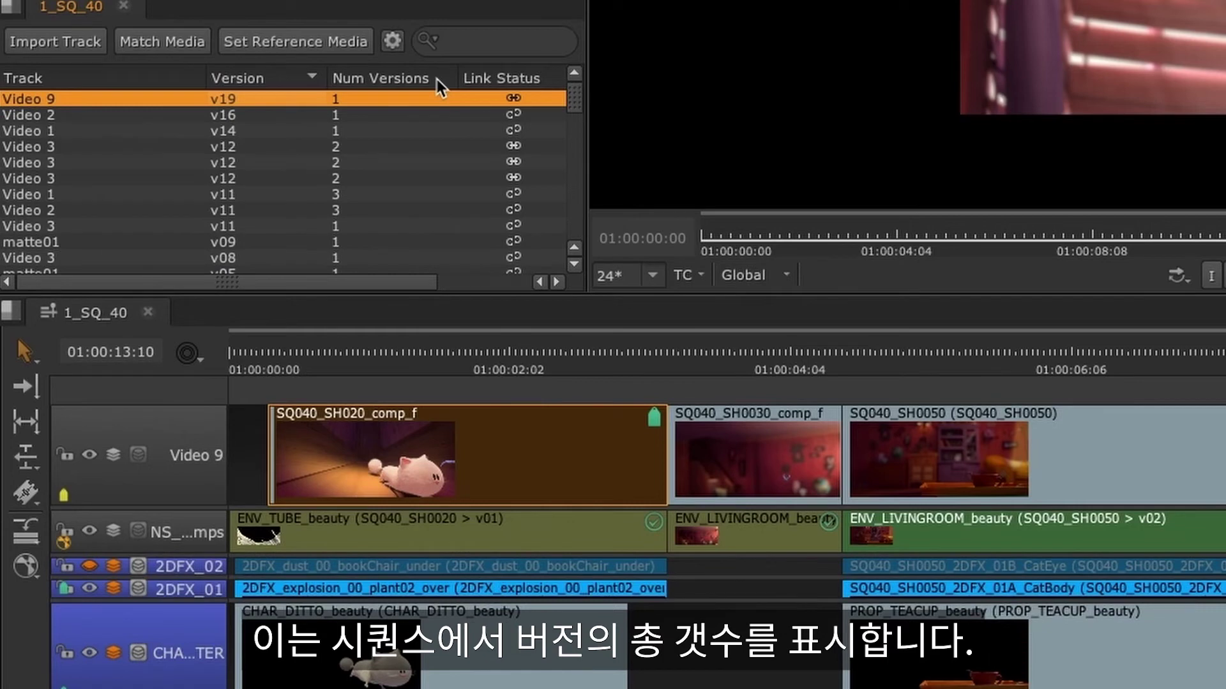
left_click(436, 80)
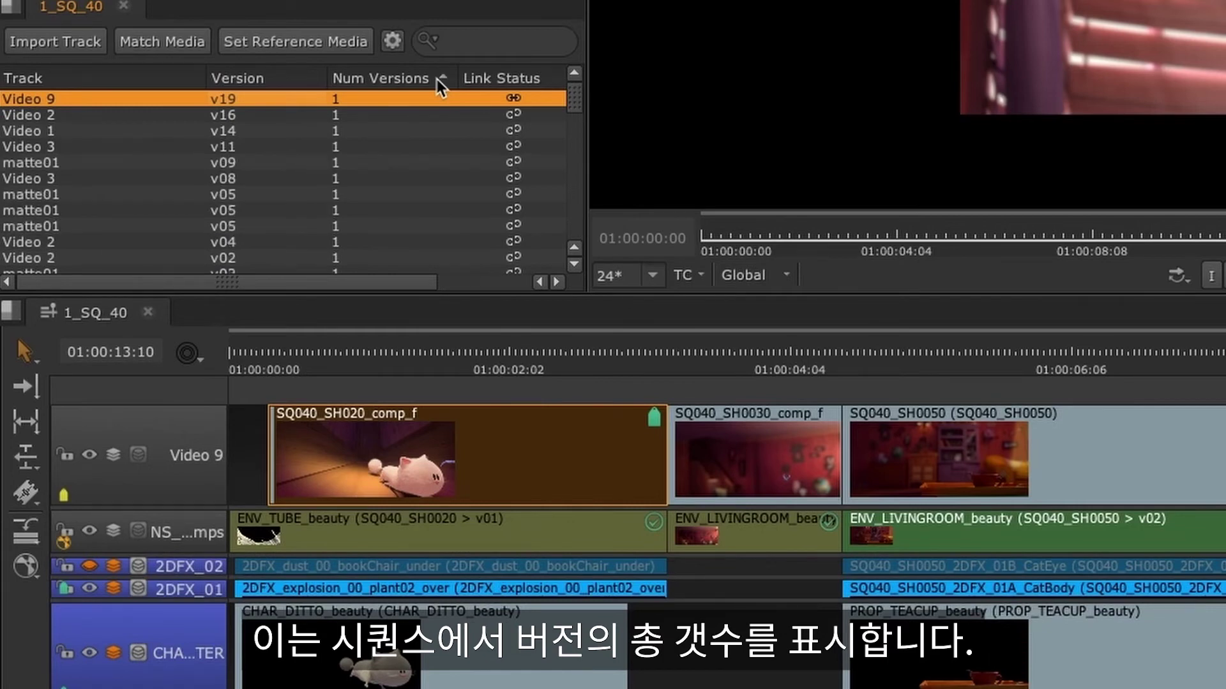
left_click(437, 79)
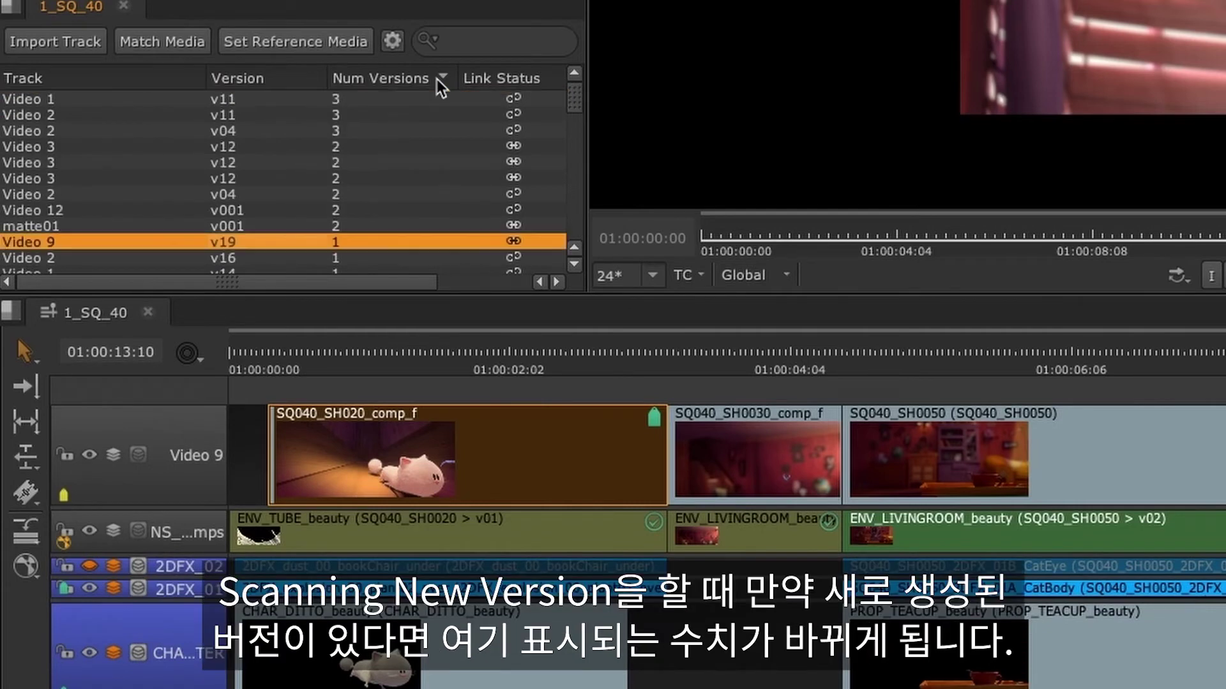
Step: Select spreadsheet rows Video 1 to Video 9, narrow to Video 2, then clear the selection
left_click(341, 99, "shift")
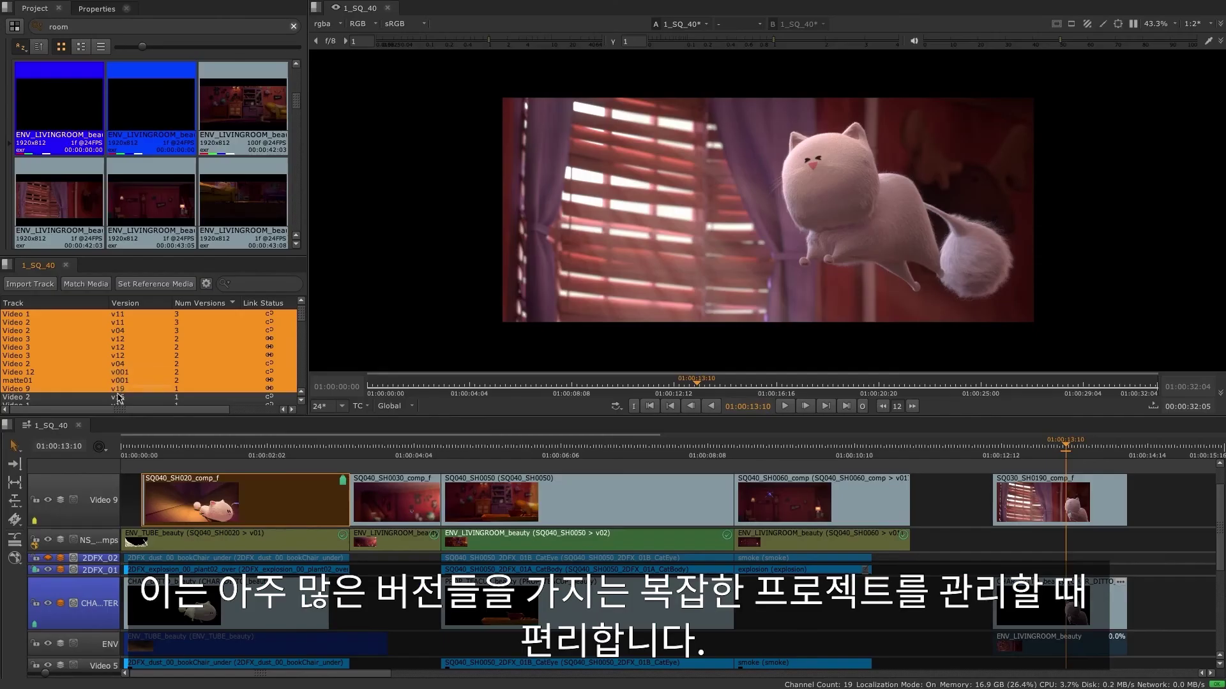
left_click(118, 397)
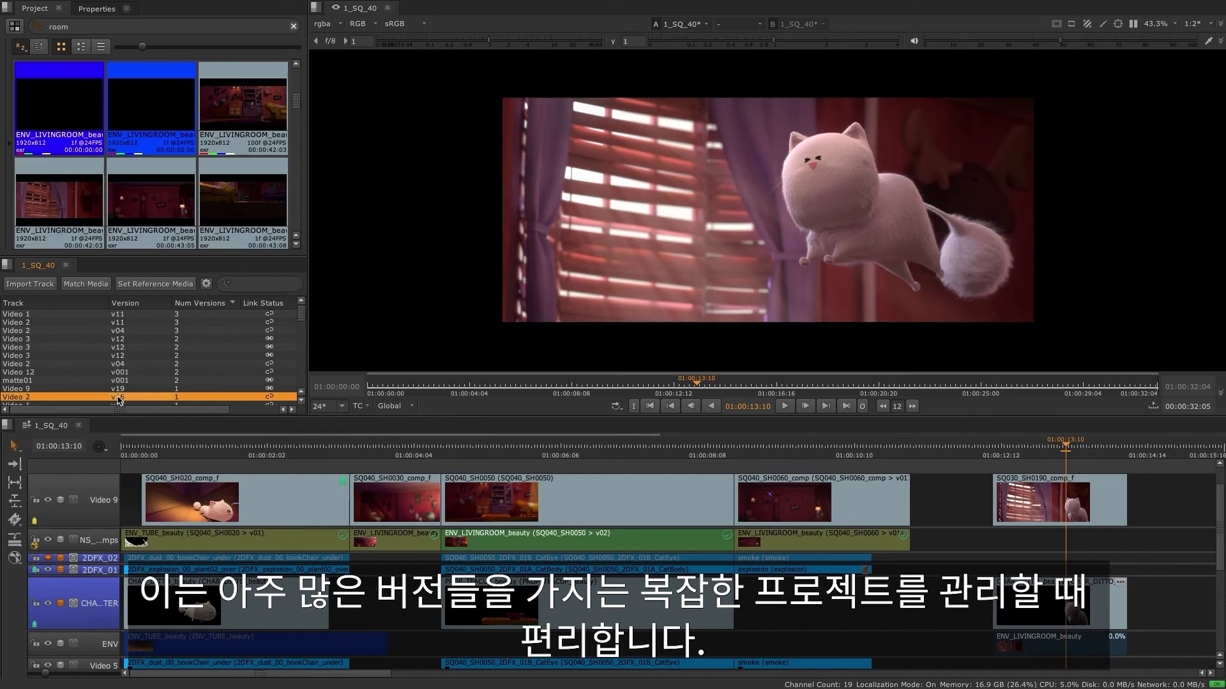
left_click(978, 468)
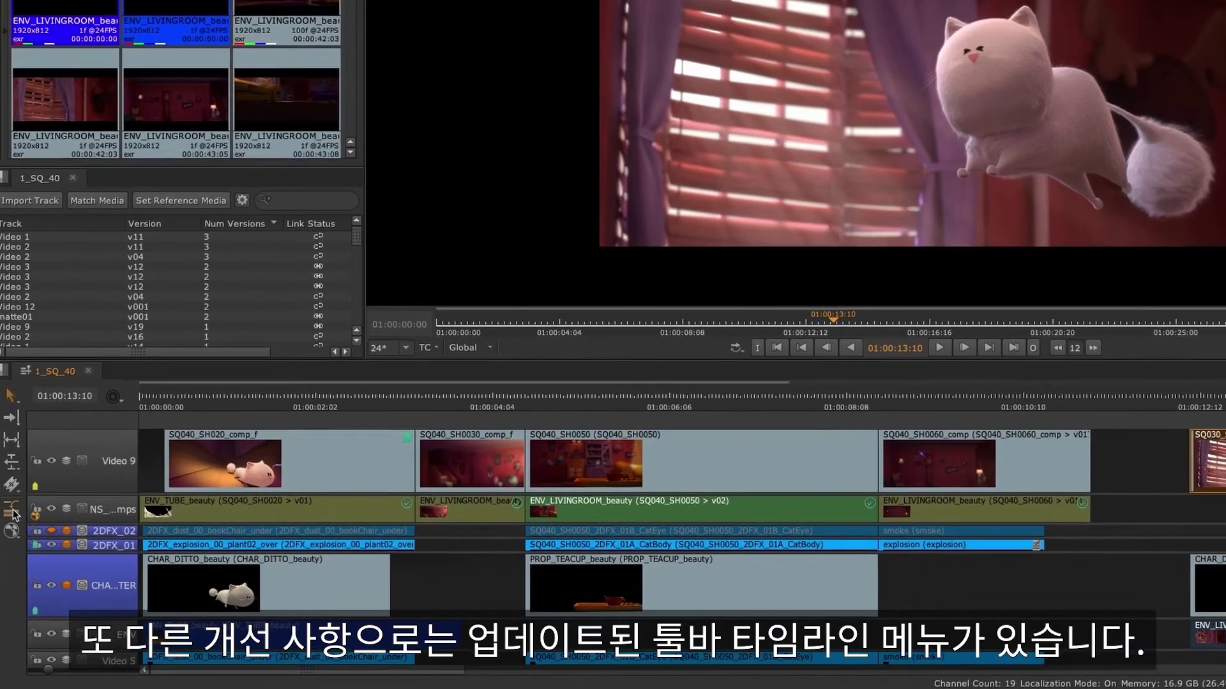
Step: Add a ColorLookup soft effect to the SQ030_SH0190 comp clip, then check the comp and compare-mode menus
left_click(12, 511)
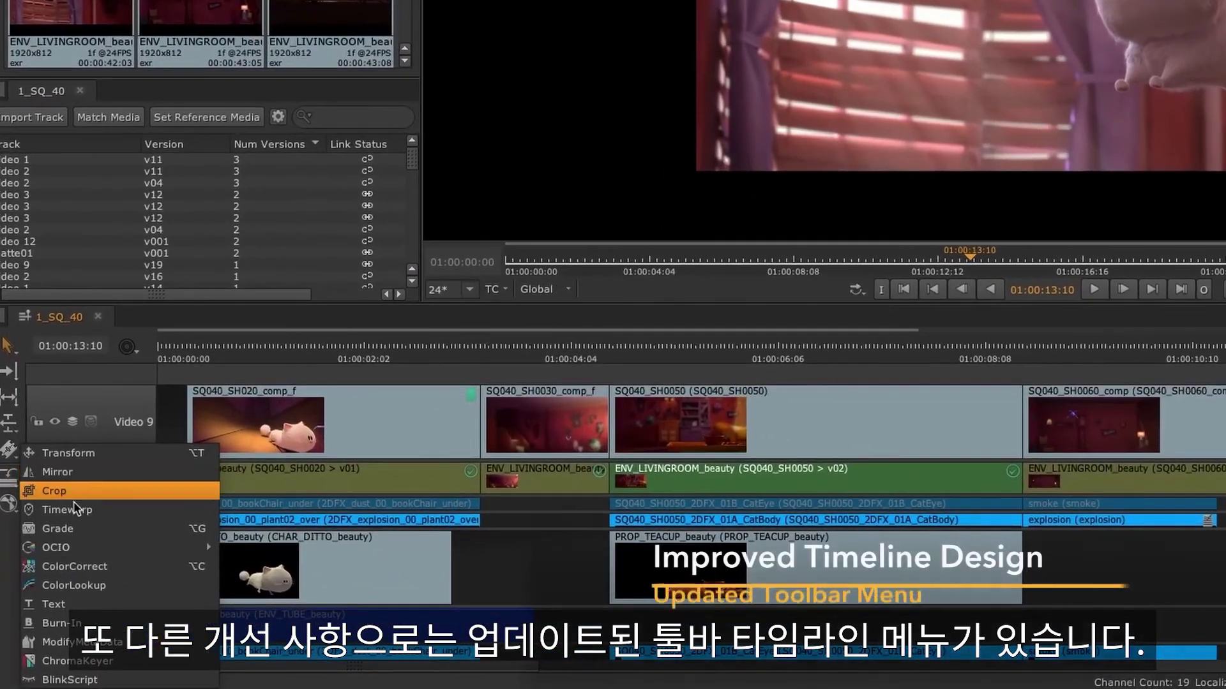
left_click(76, 578)
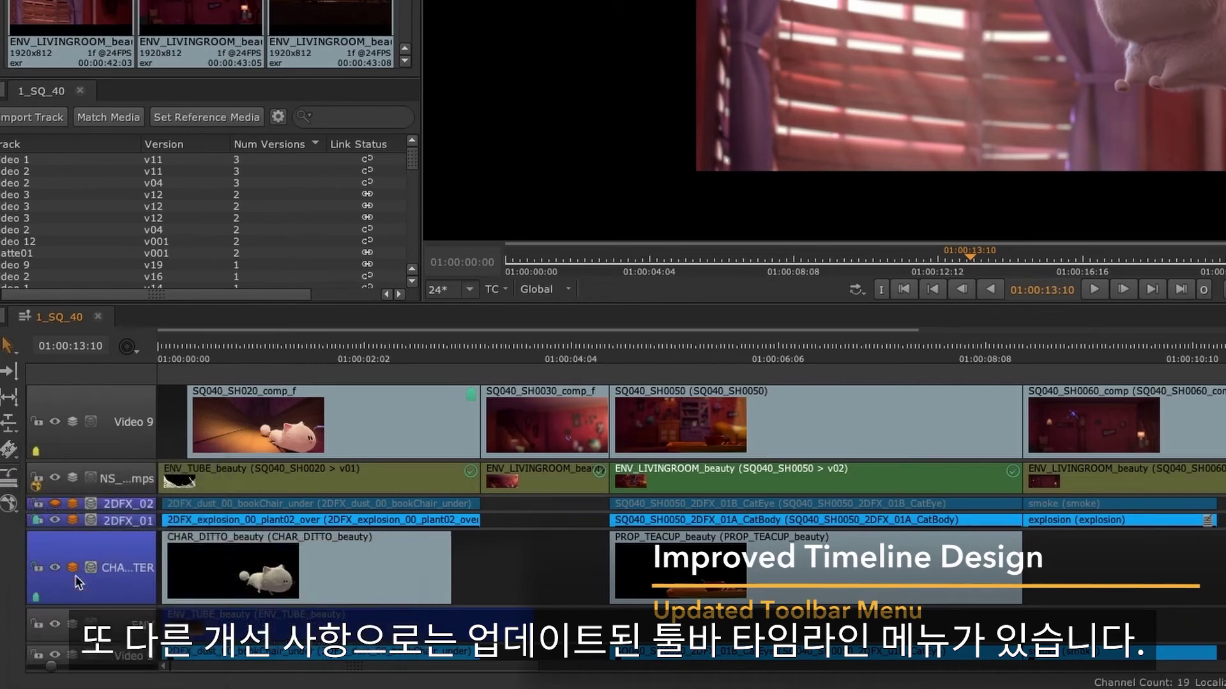
left_click(8, 505)
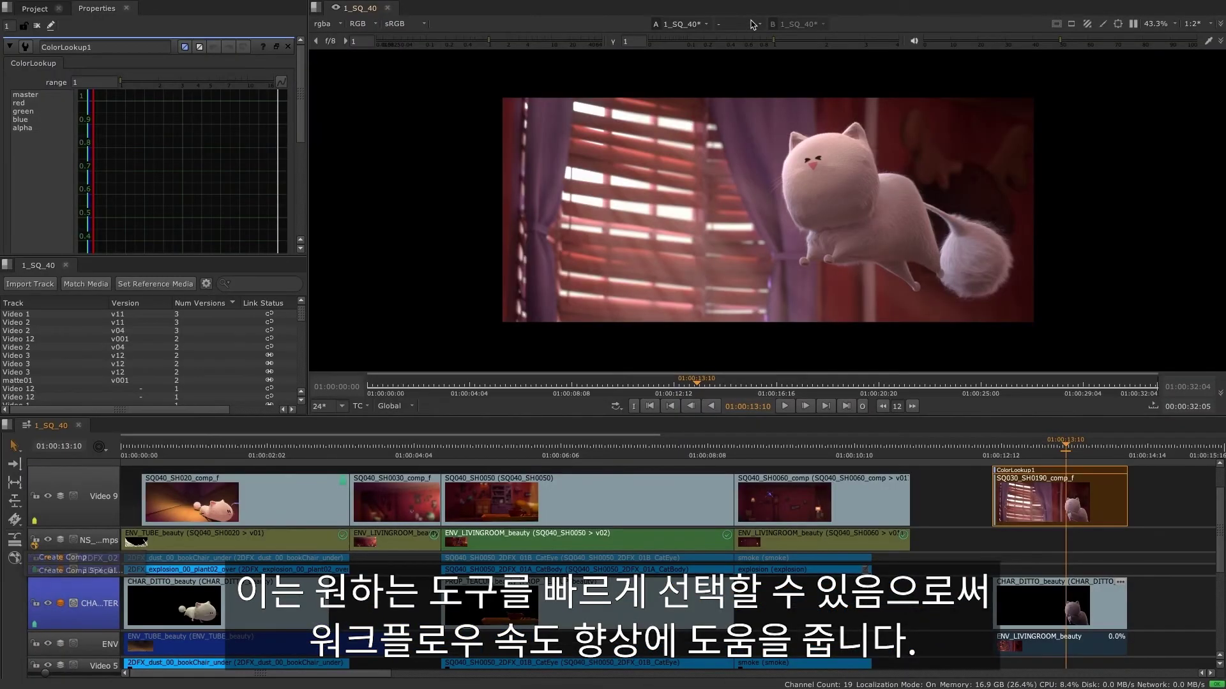
left_click(752, 25)
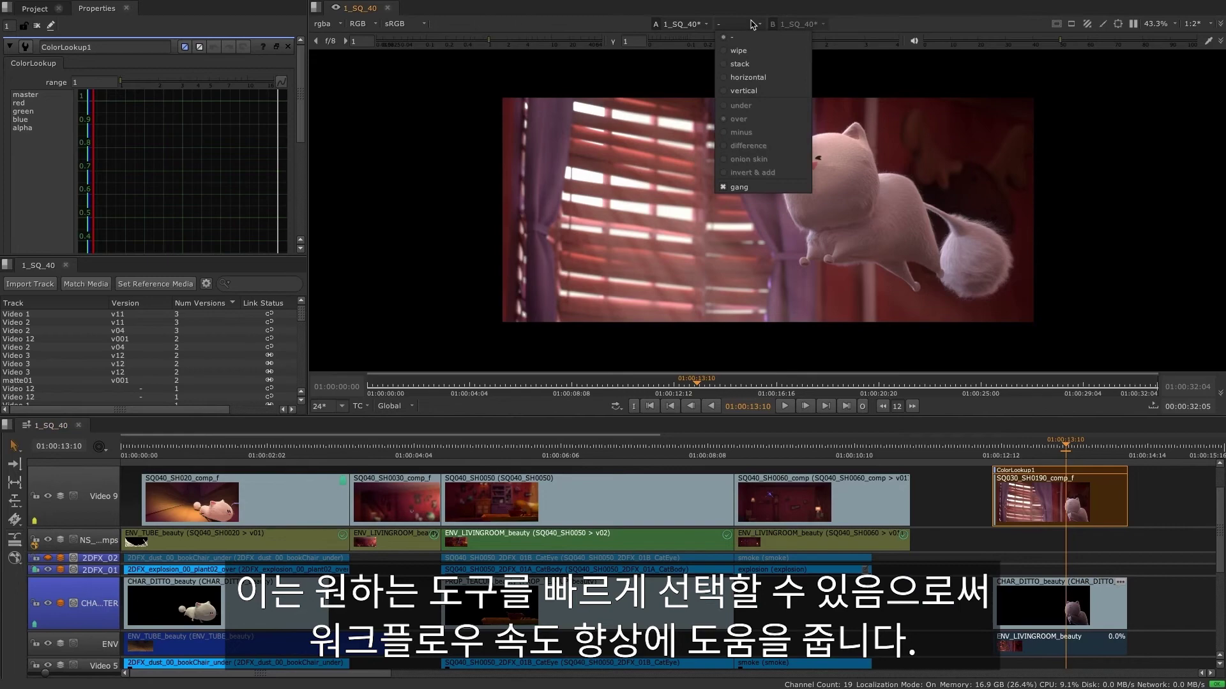
Step: Compare the viewer's A and B inputs horizontally with the playhead at 01:00:13:22
left_click(752, 77)
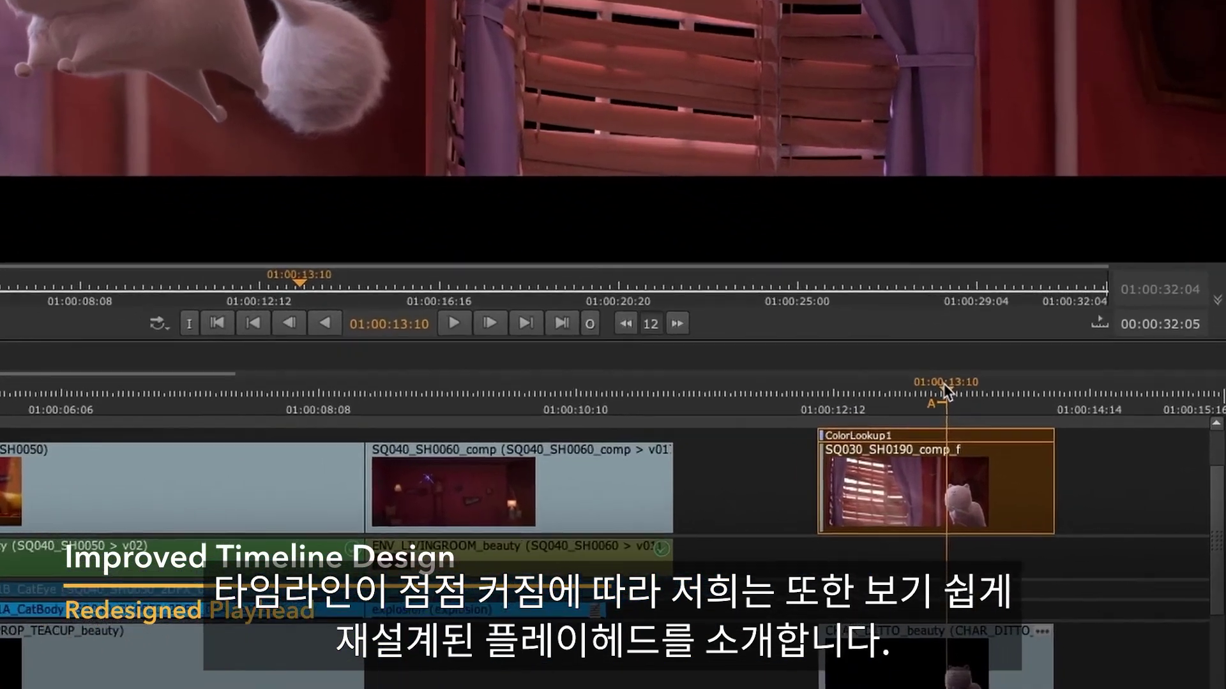
mouse_move(857, 344)
left_mouse_down()
mouse_move(872, 328)
mouse_move(922, 322)
mouse_move(736, 346)
left_mouse_up()
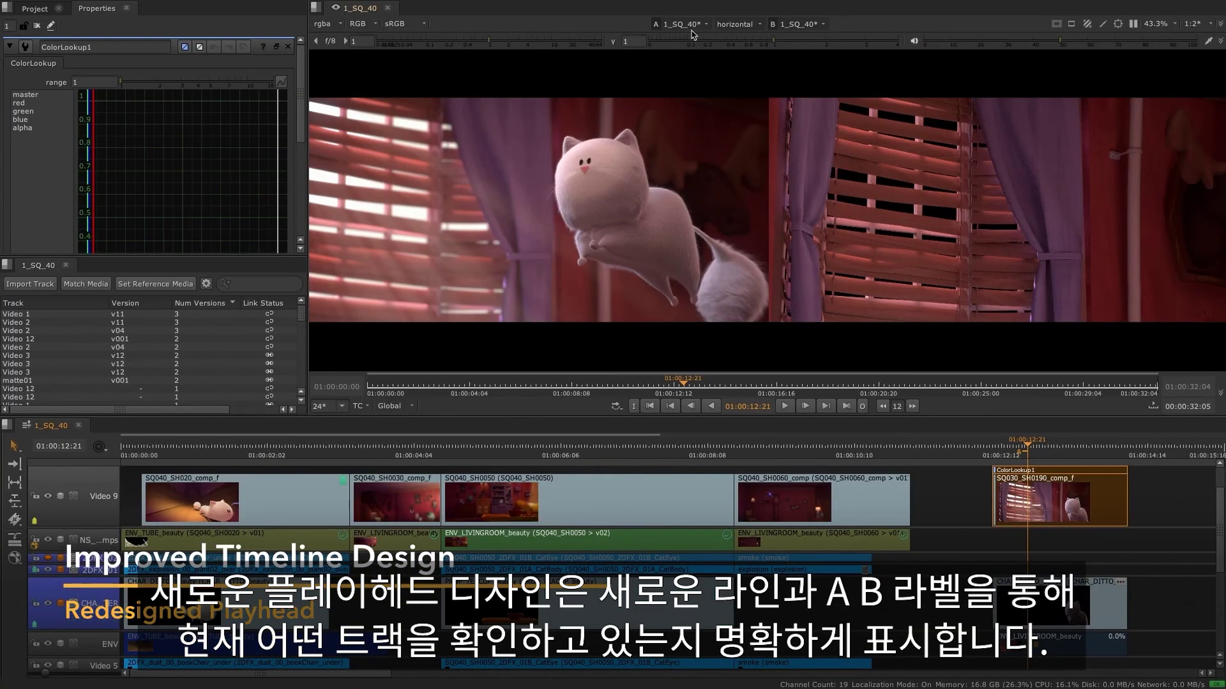
left_click(691, 24)
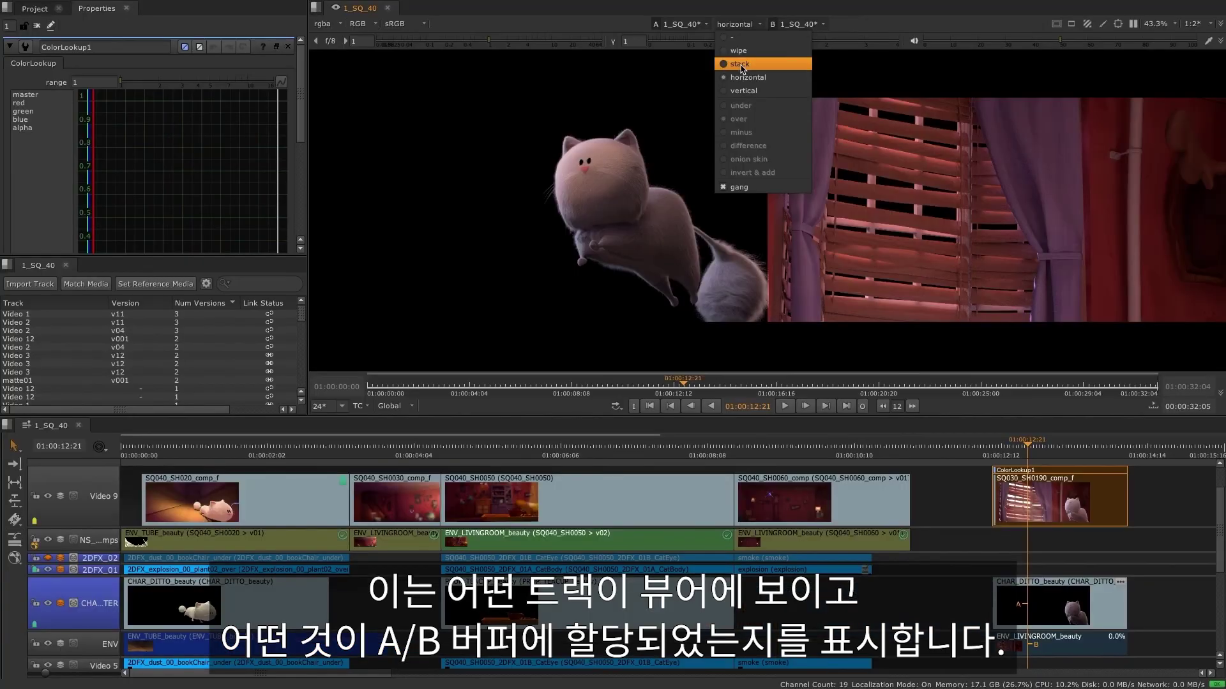
Step: Switch the compare mode to A over B, scrub through the ColorLookup clip, and list the A-input tracks
left_click(741, 65)
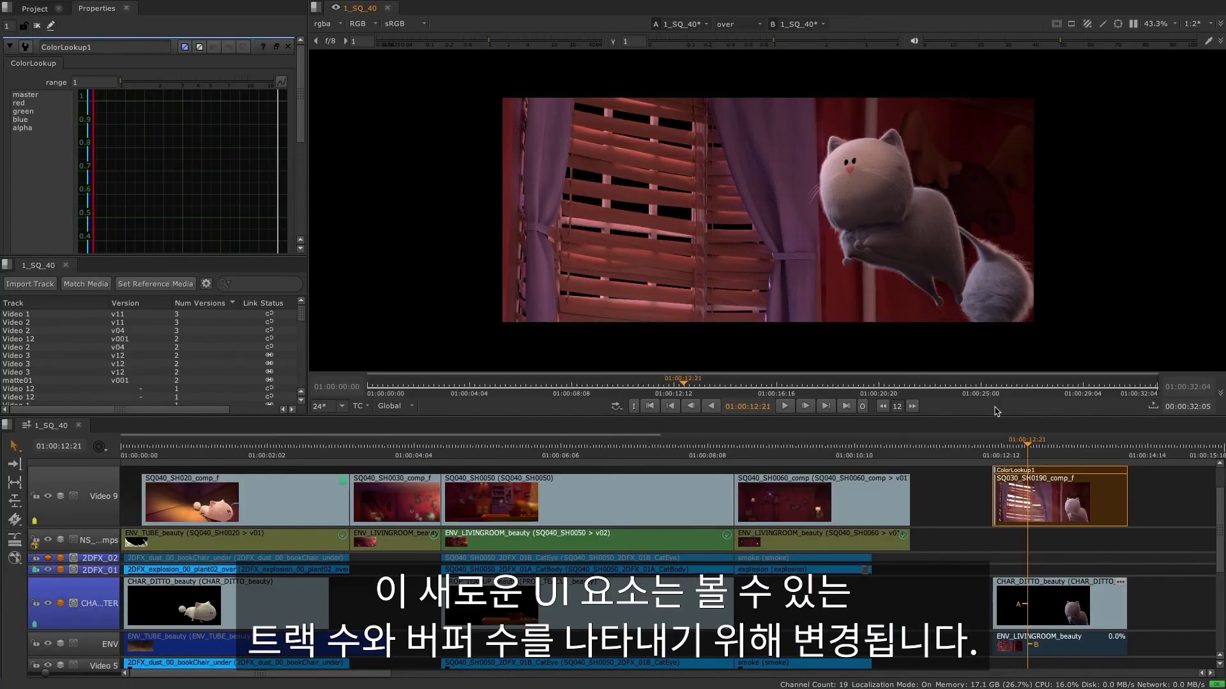
mouse_move(1029, 449)
left_mouse_down()
mouse_move(1057, 442)
mouse_move(1036, 442)
left_mouse_up()
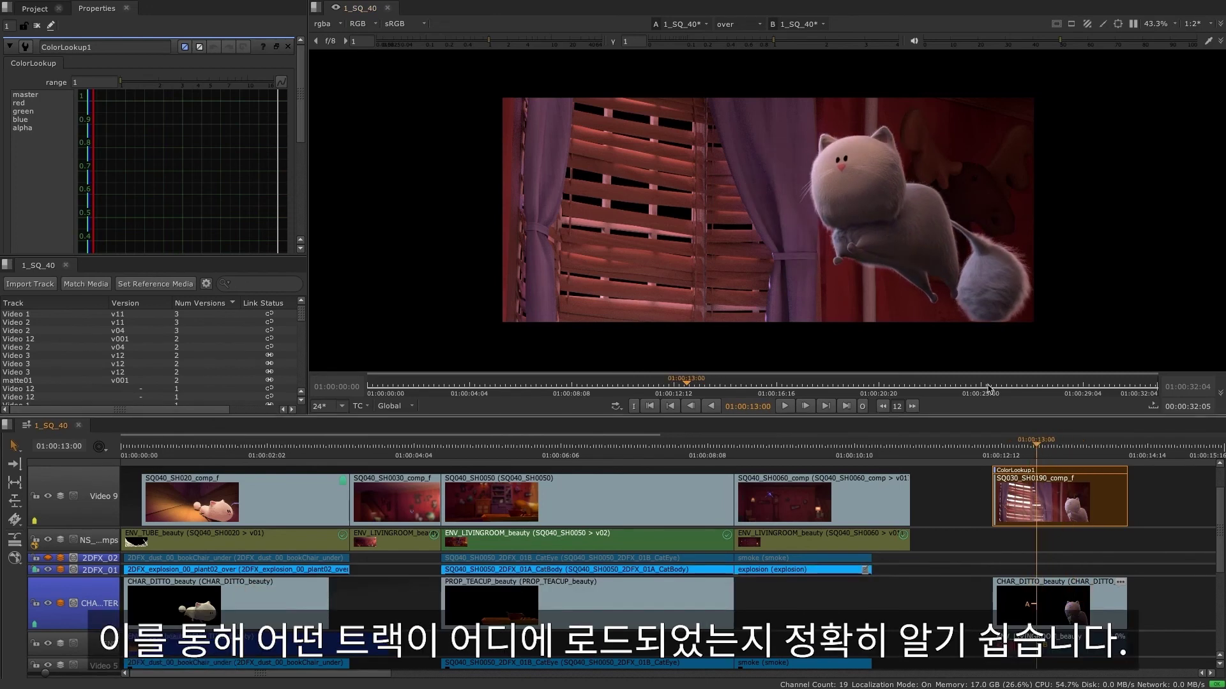
left_click(675, 28)
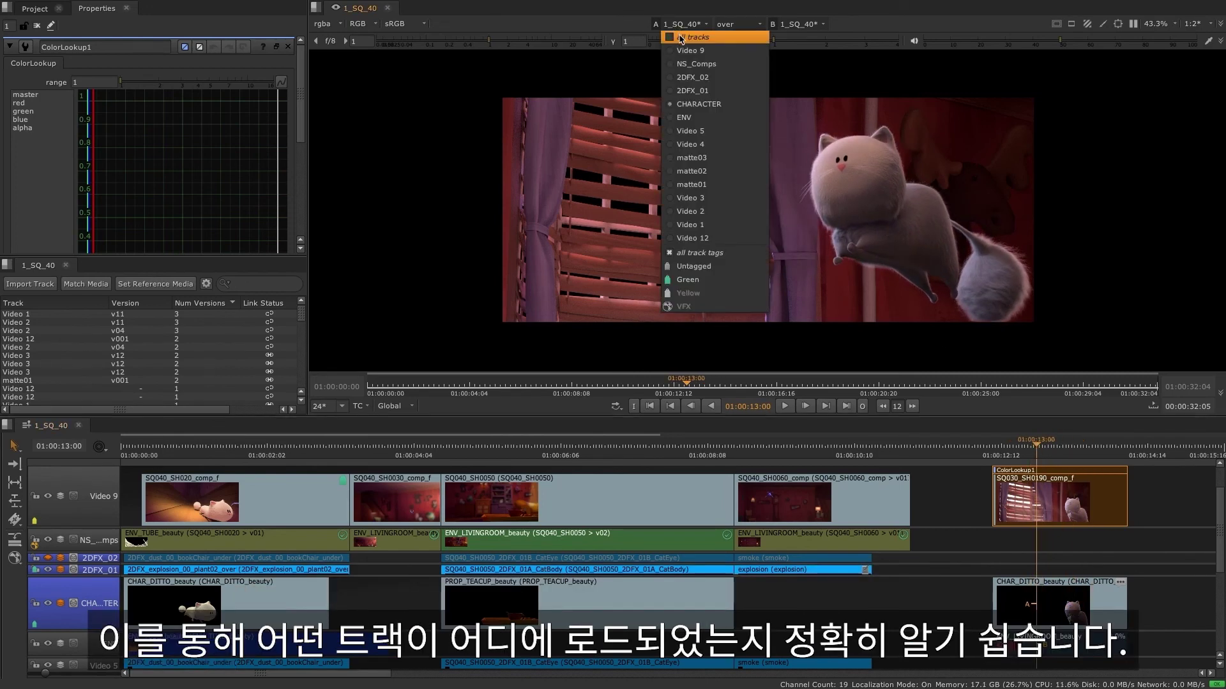